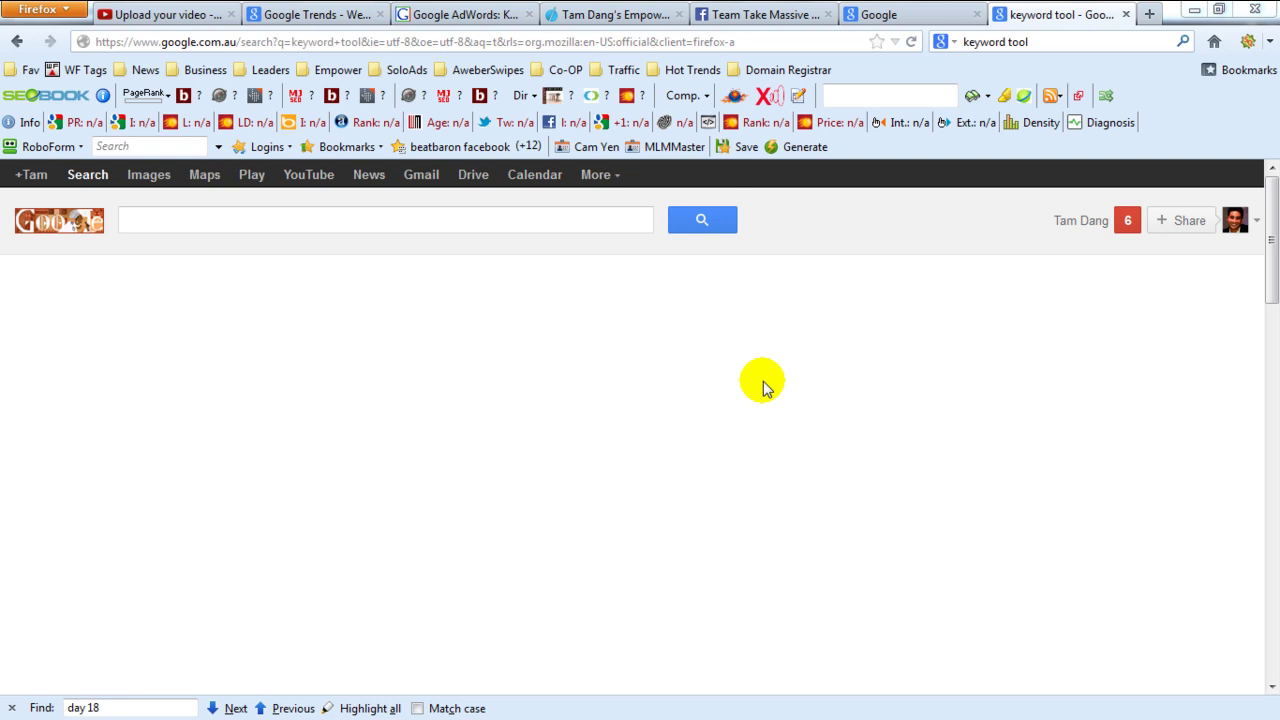
- Search Google for 'keyword tool' and open the Google's Keyword Tool - Google Adwords result
{"action": "left_click", "coordinate": [329, 222]}
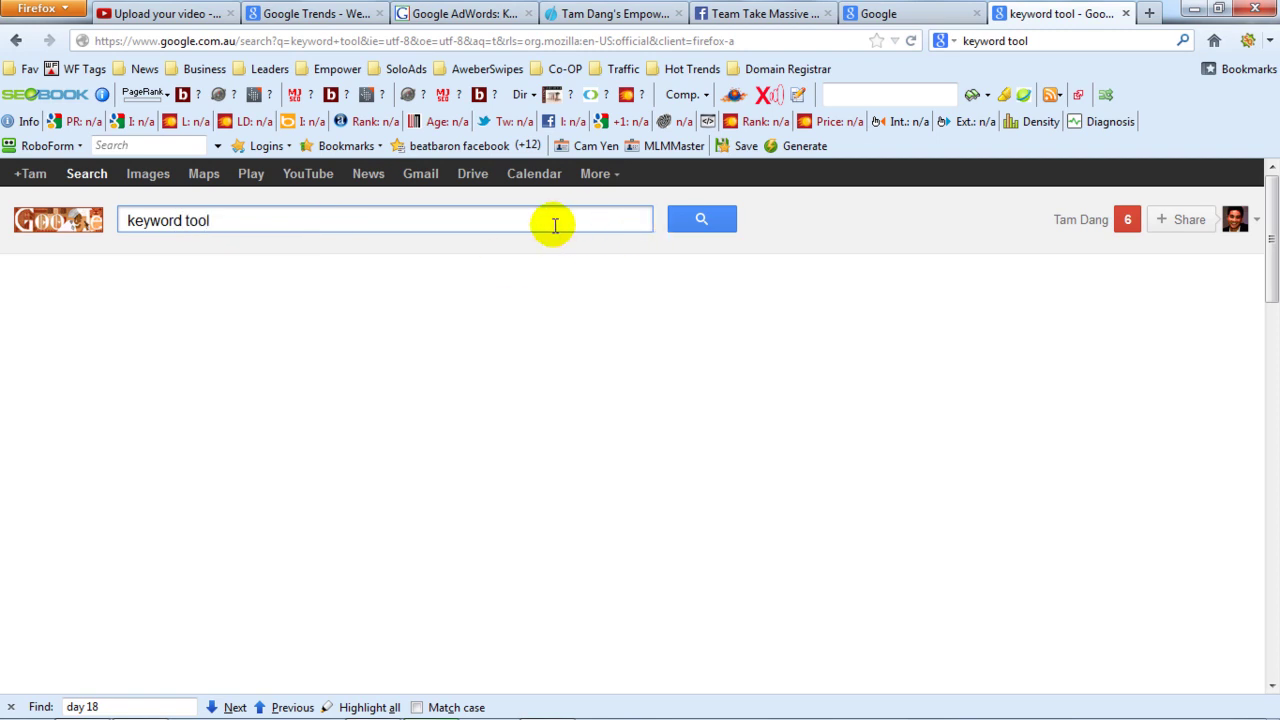
{"action": "left_click", "coordinate": [718, 219]}
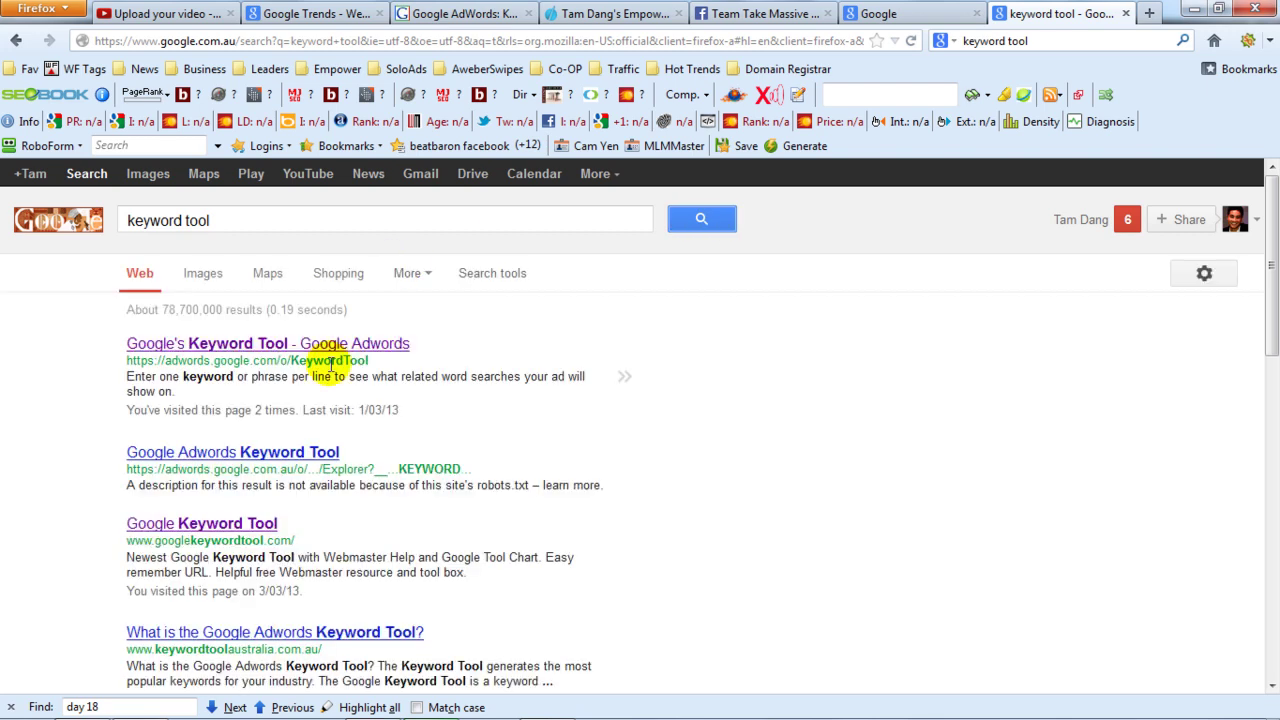
{"action": "left_click", "coordinate": [370, 345]}
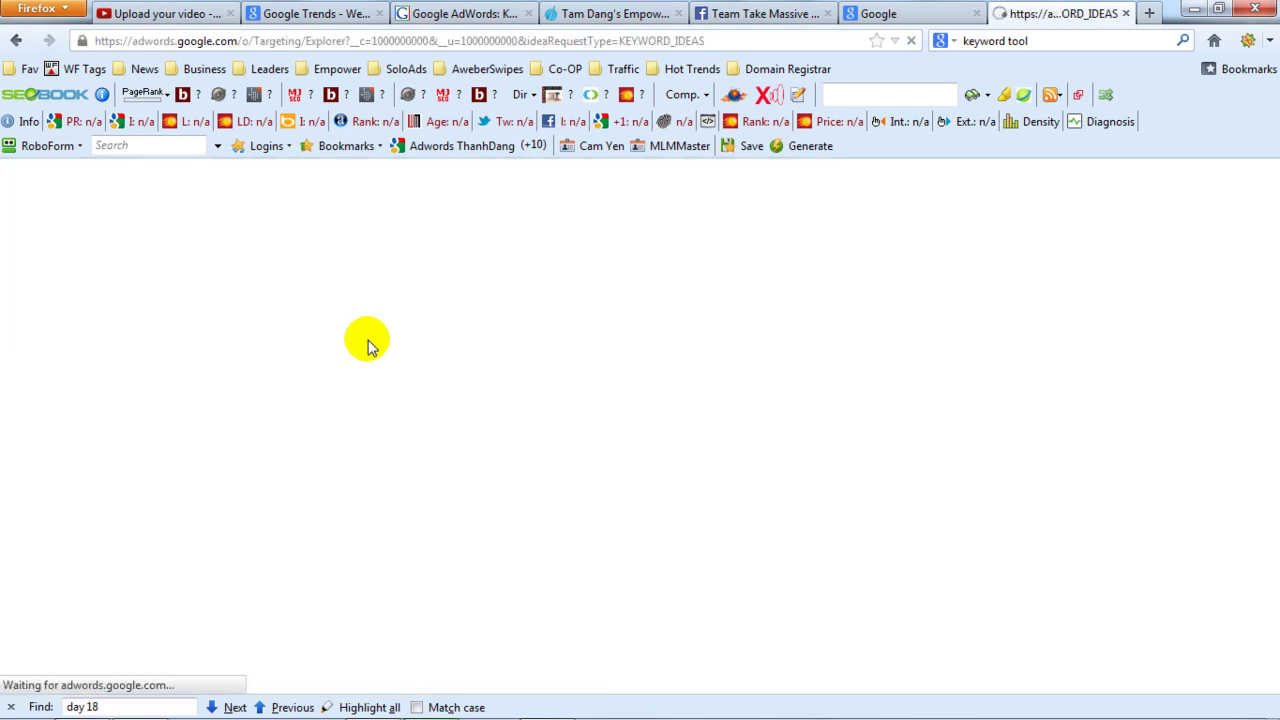
- Paste 'how to get your youtube channel back' into the Word or phrase box and search
{"action": "left_click", "coordinate": [425, 12]}
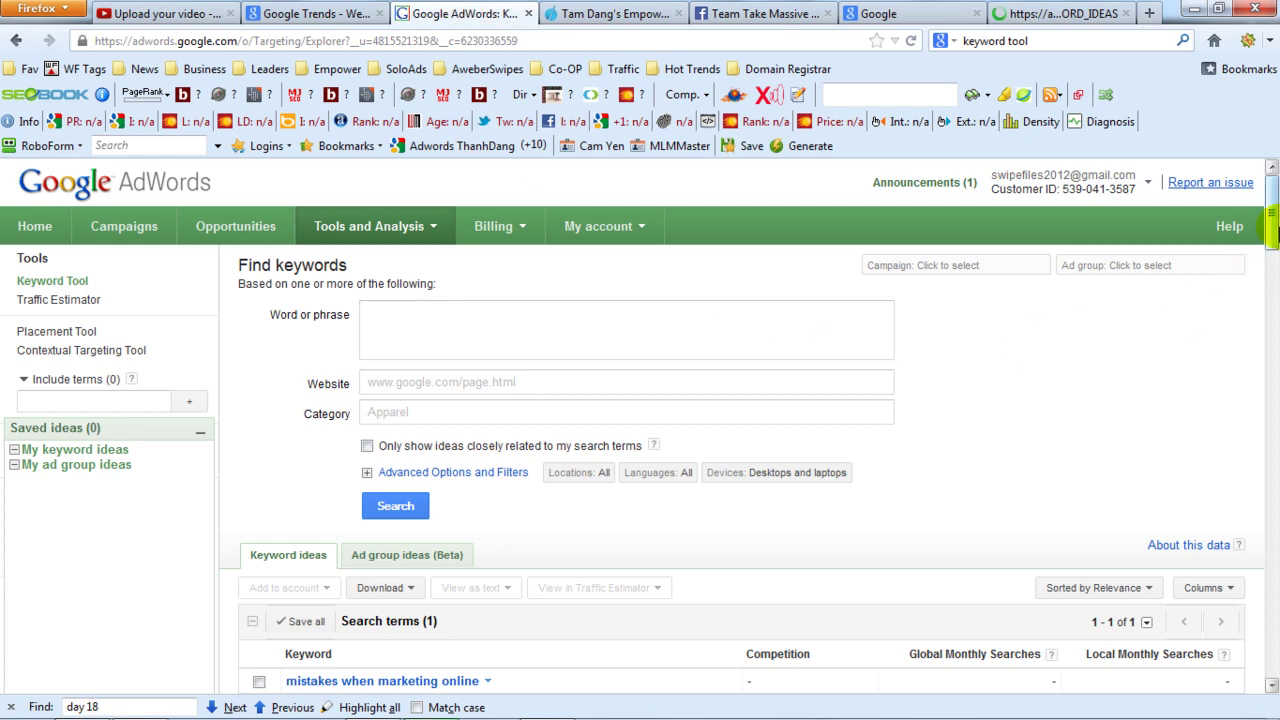
{"action": "left_click_drag", "start_coordinate": [1272, 213], "coordinate": [1260, 171]}
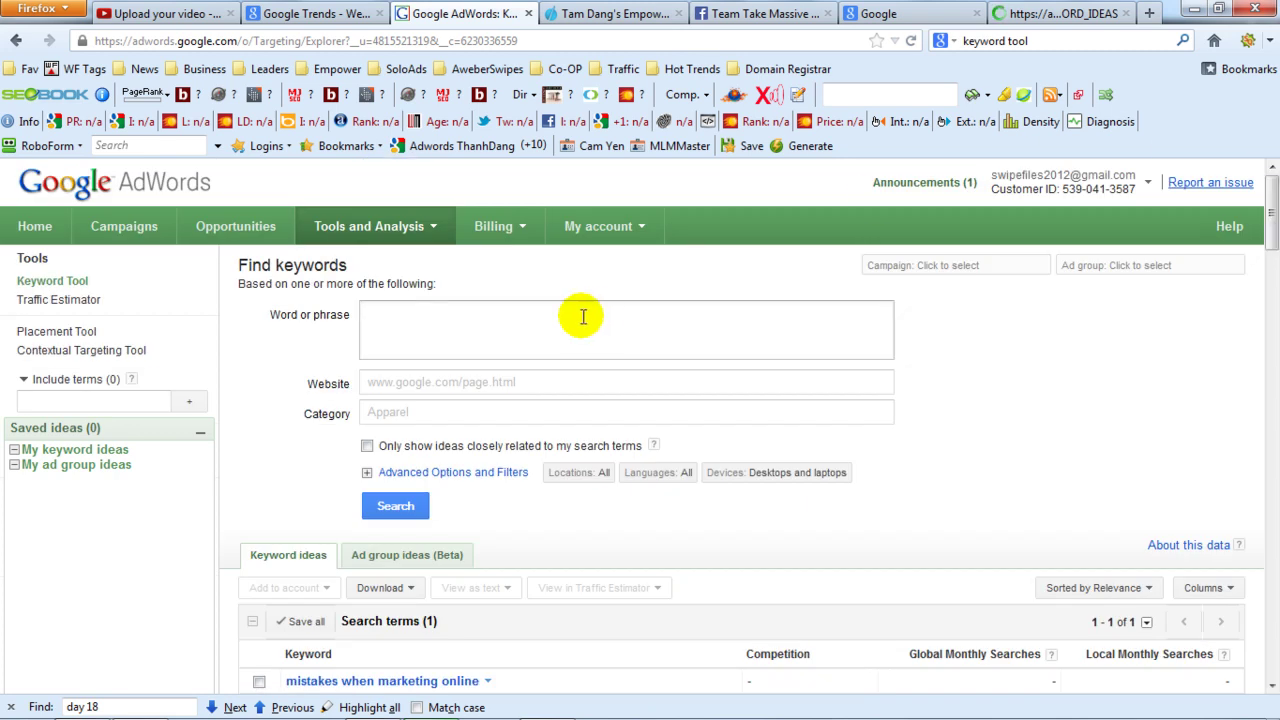
{"action": "left_click", "coordinate": [537, 314]}
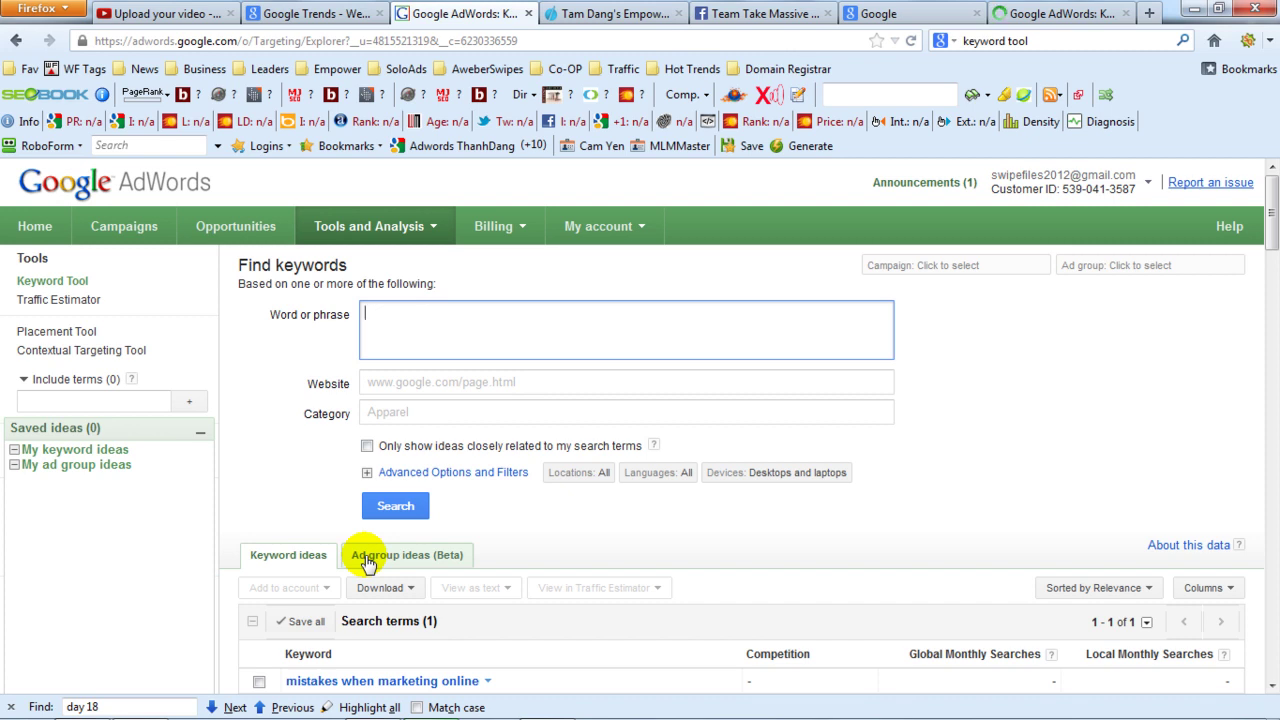
{"action": "left_click", "coordinate": [450, 343]}
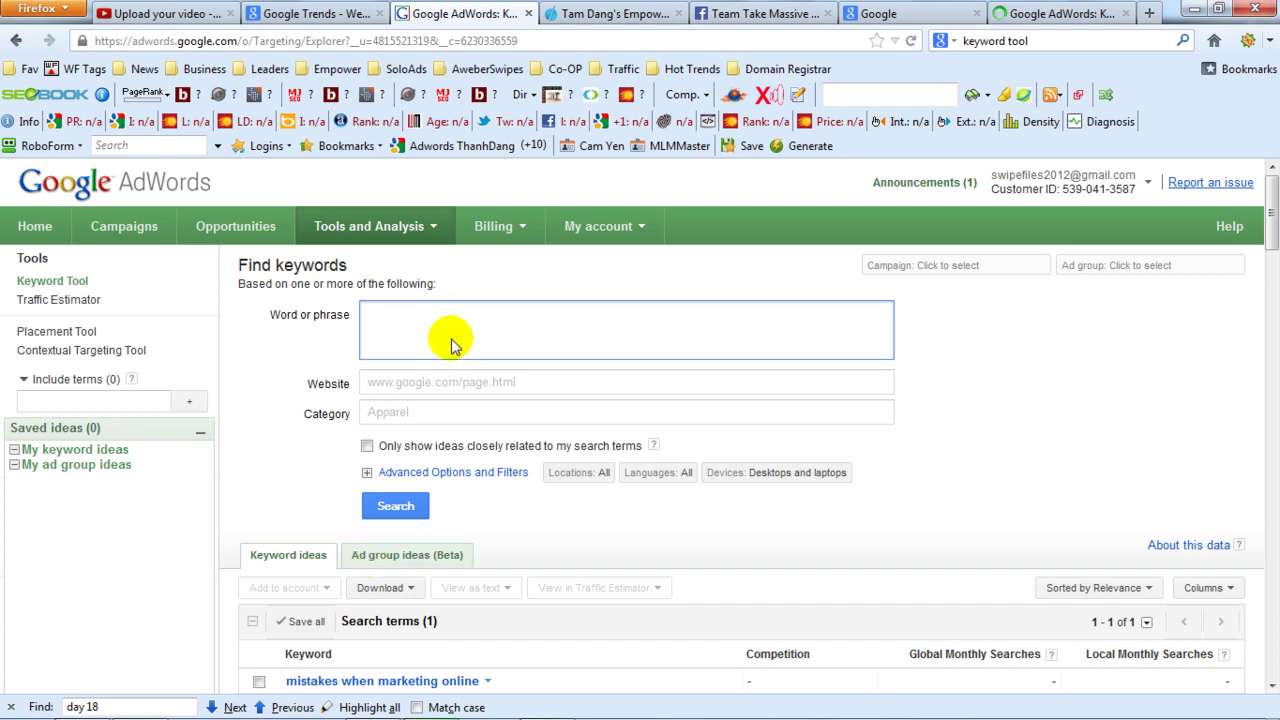
{"action": "left_click", "coordinate": [456, 328]}
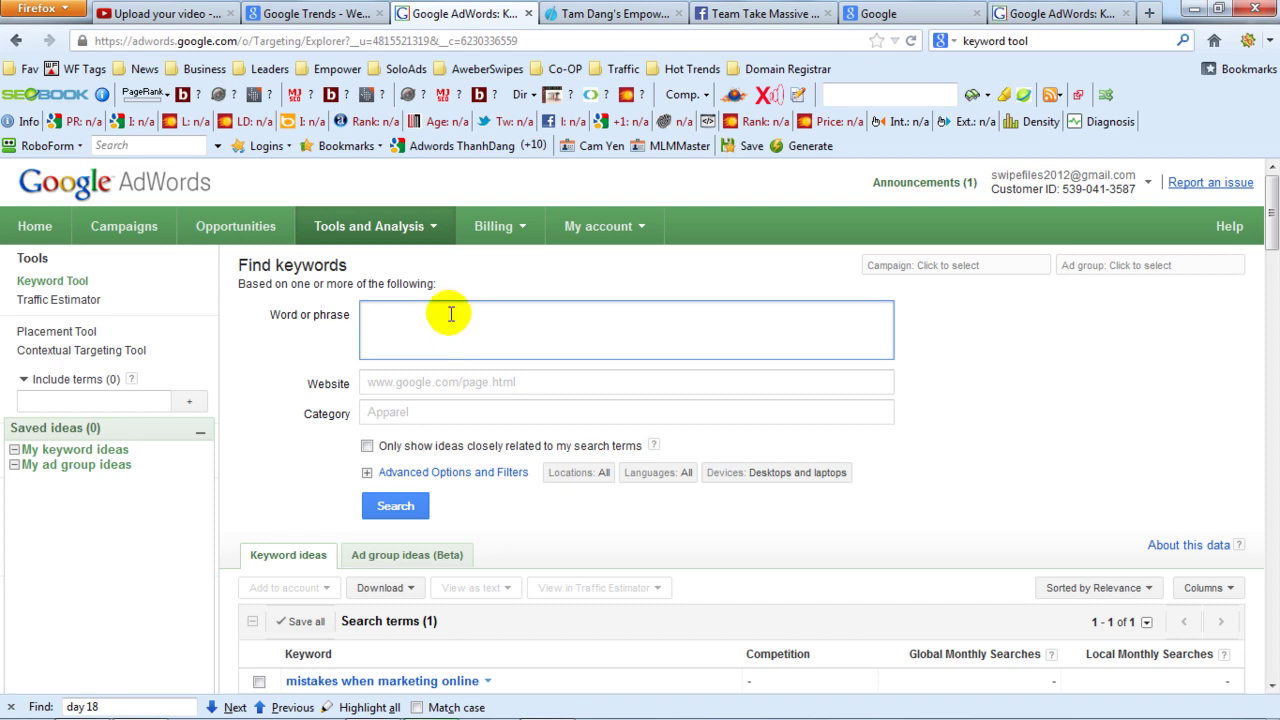
{"action": "type", "text": "how to get your youtube channel back"}
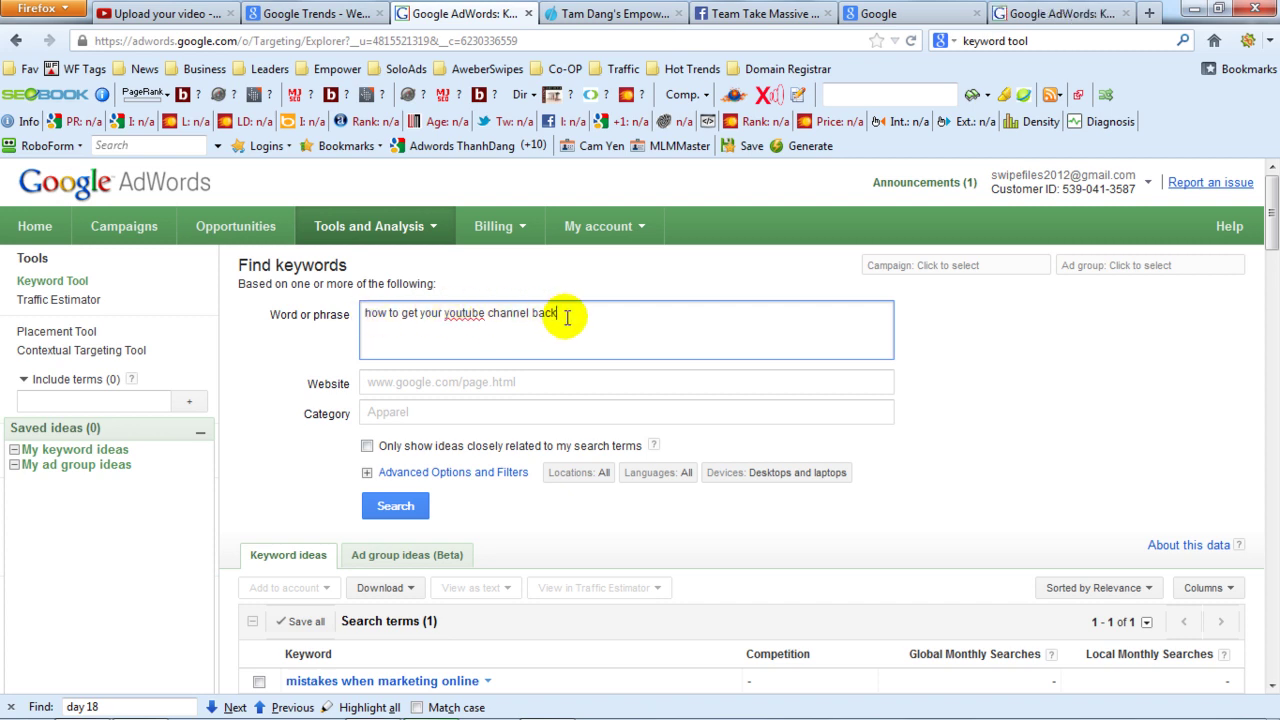
{"action": "left_click", "coordinate": [398, 508]}
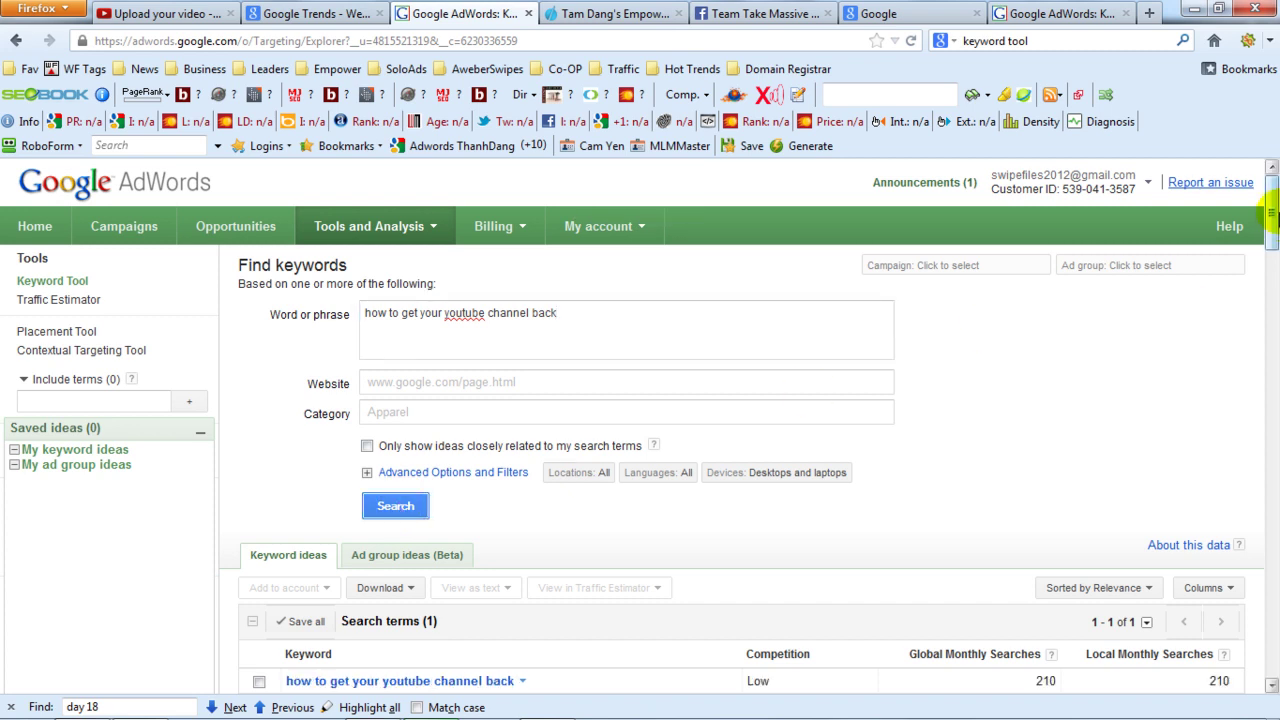
{"action": "scroll", "coordinate": [1268, 212], "scroll_direction": "down", "scroll_amount": 5}
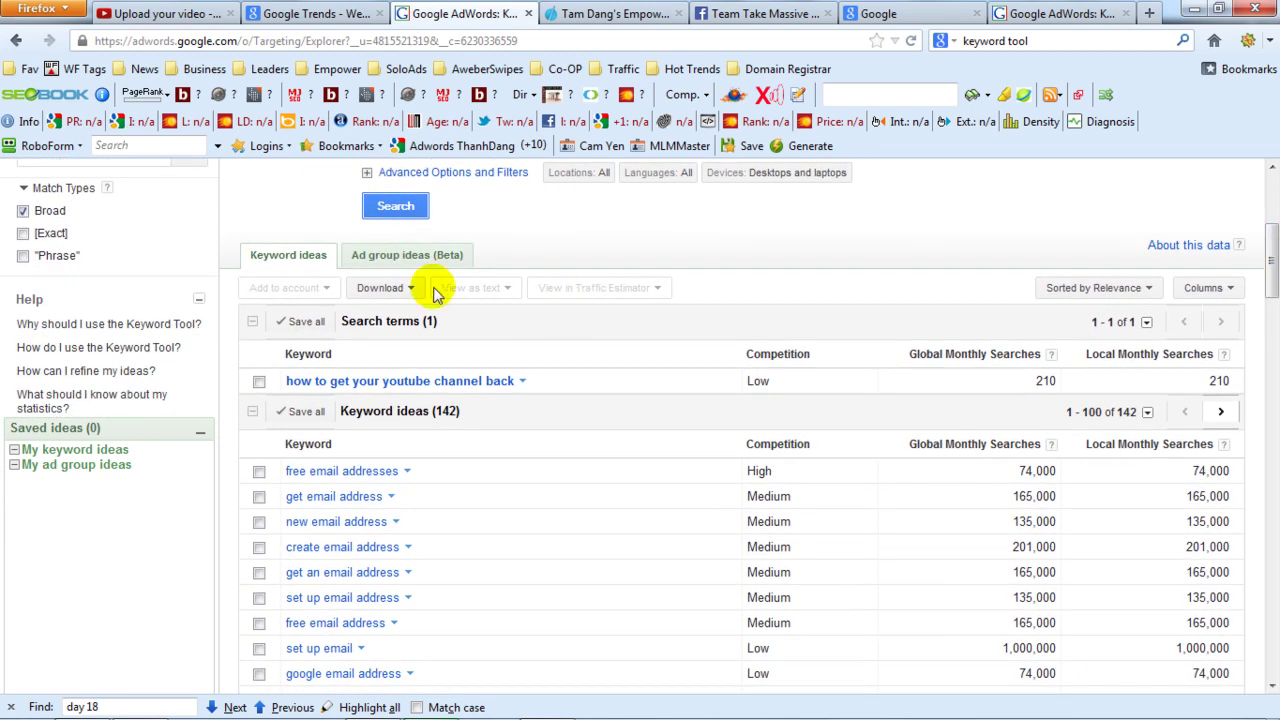
{"action": "left_click", "coordinate": [414, 256]}
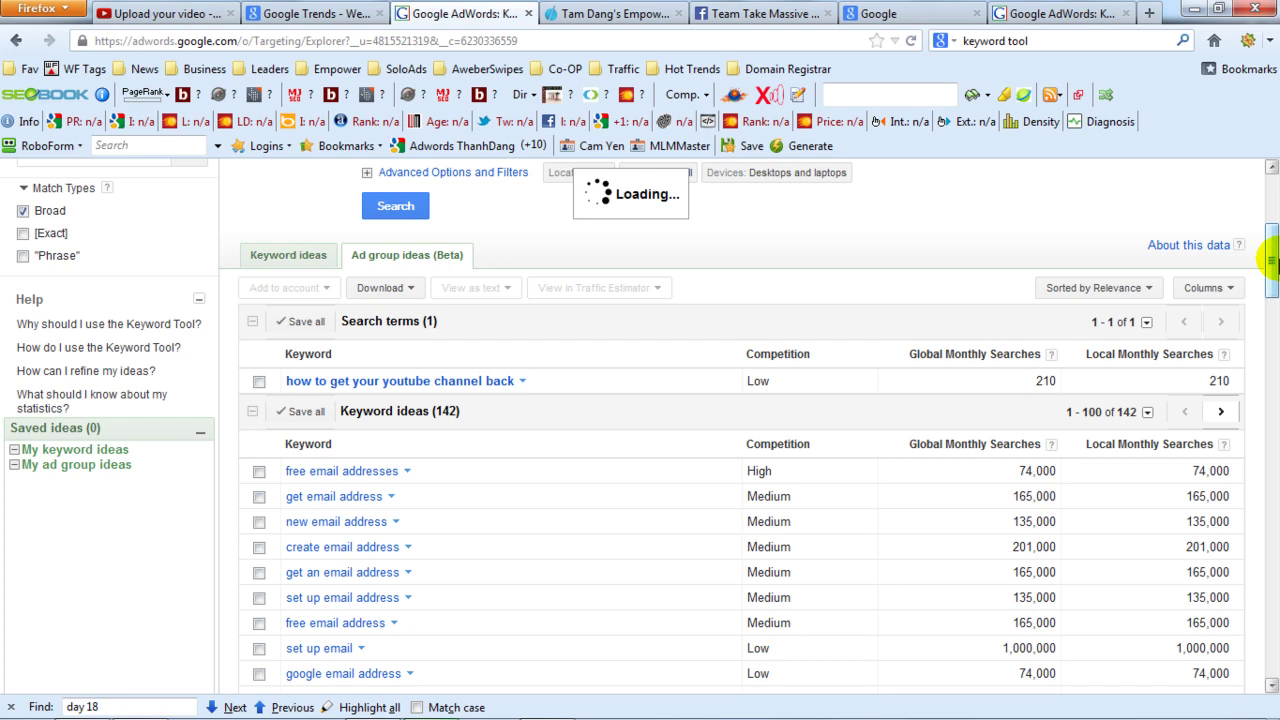
{"action": "left_click_drag", "start_coordinate": [1273, 260], "coordinate": [1267, 432]}
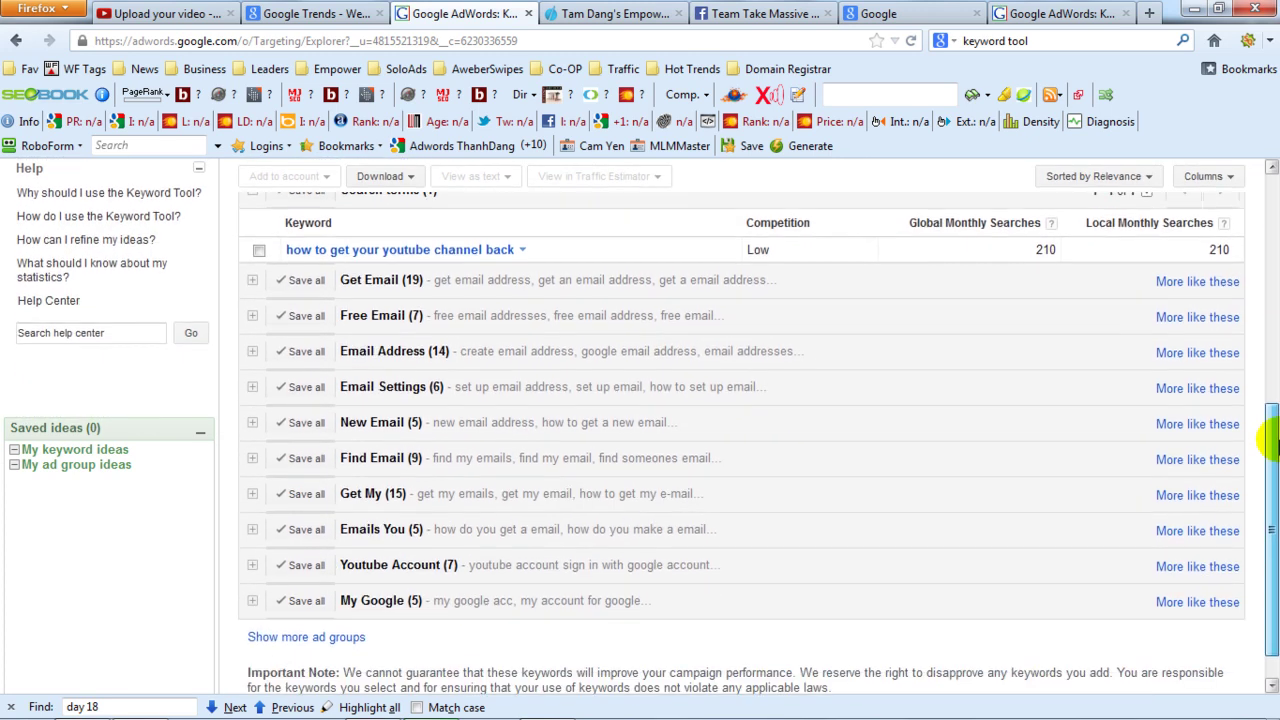
{"action": "left_click", "coordinate": [253, 565]}
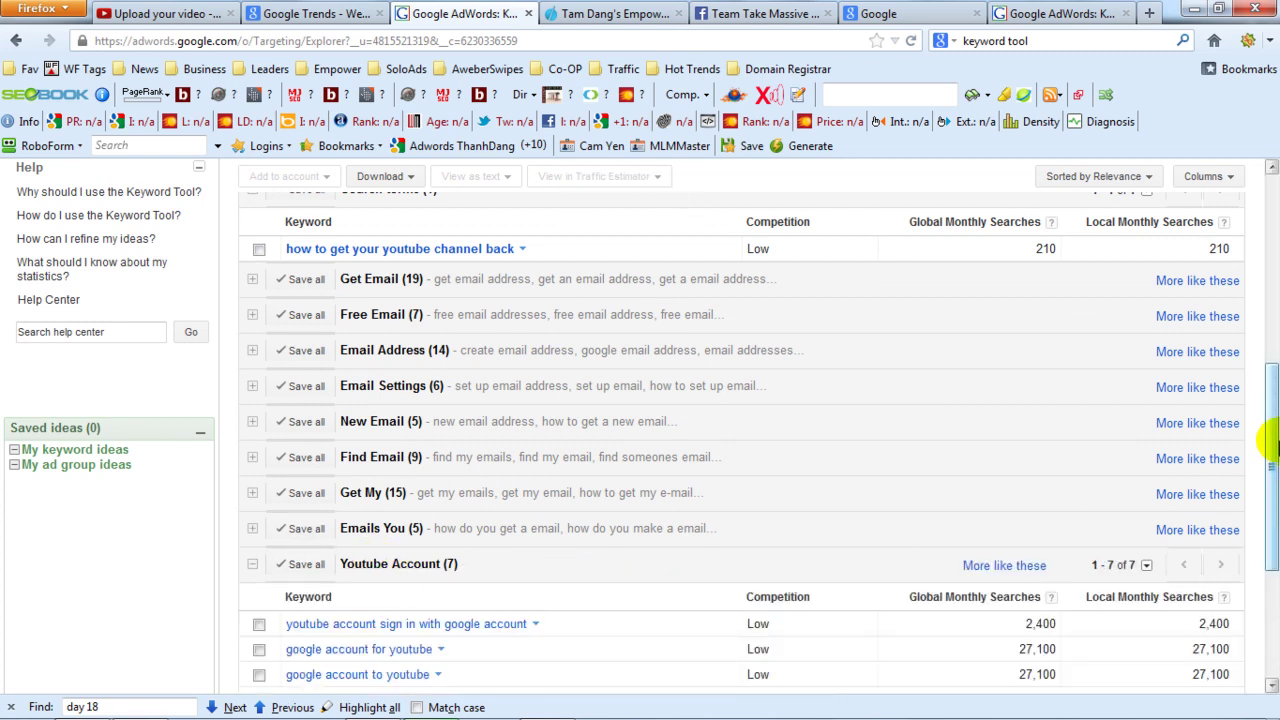
{"action": "left_click_drag", "start_coordinate": [1266, 437], "coordinate": [1266, 505]}
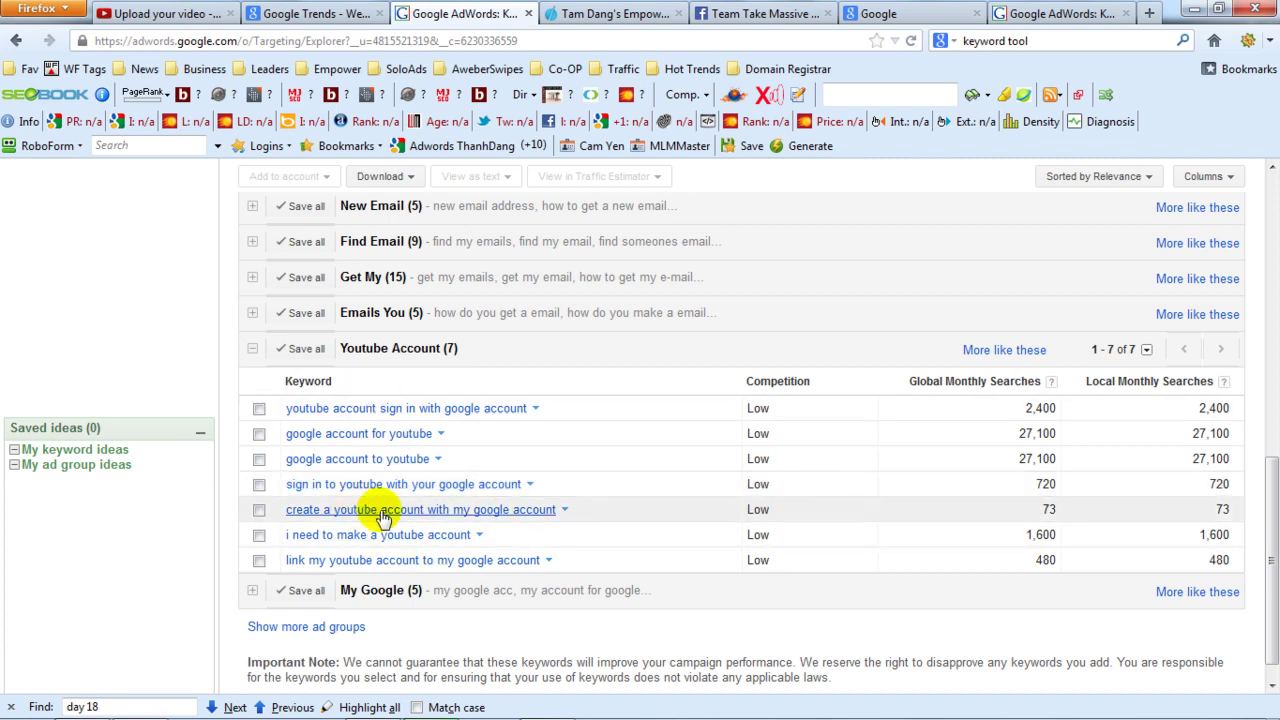
{"action": "left_click_drag", "start_coordinate": [1266, 486], "coordinate": [1266, 300]}
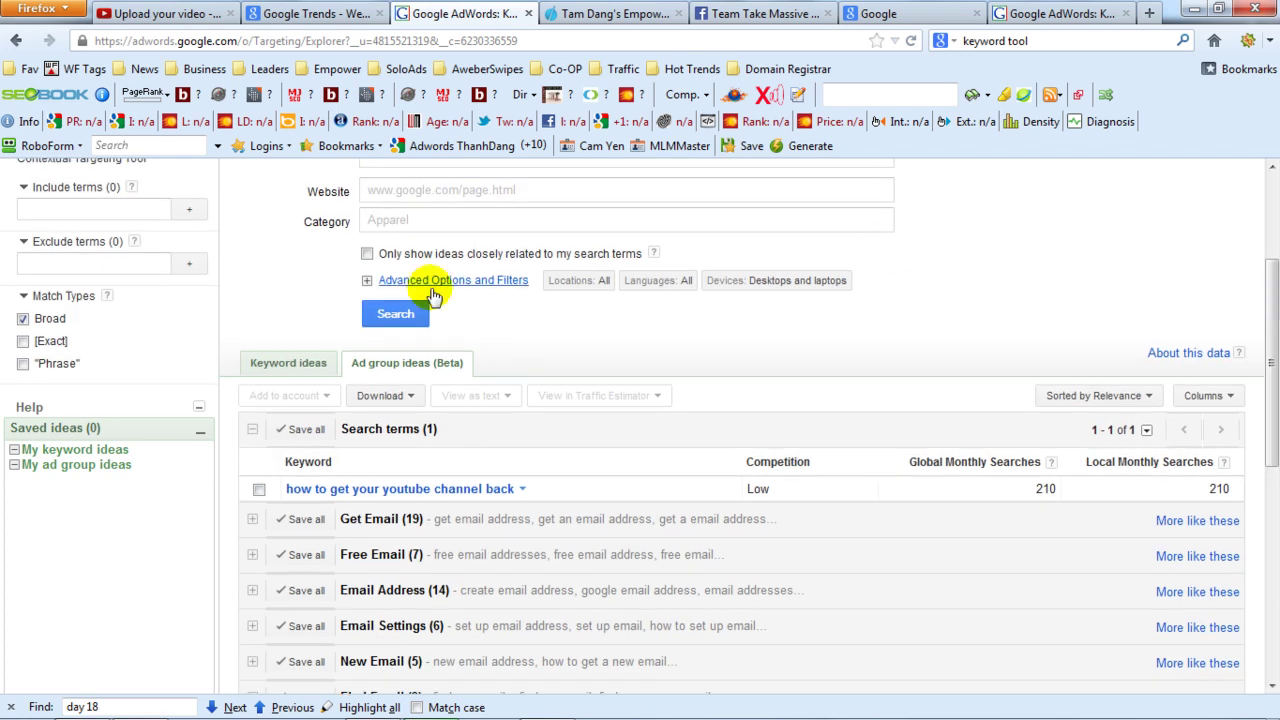
{"action": "left_click", "coordinate": [280, 372]}
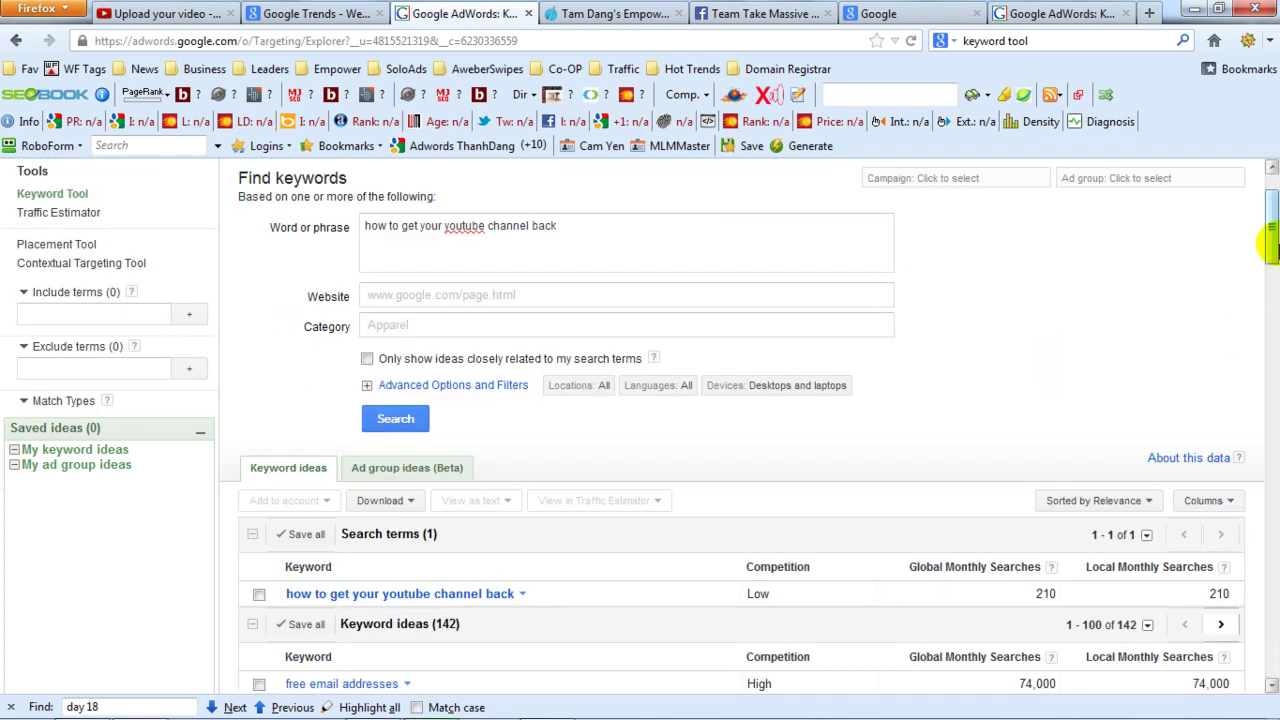
- Save 'how to get your youtube channel back' and 'how to get your youtube channel known' as ideas
{"action": "left_click_drag", "start_coordinate": [1270, 224], "coordinate": [1272, 292]}
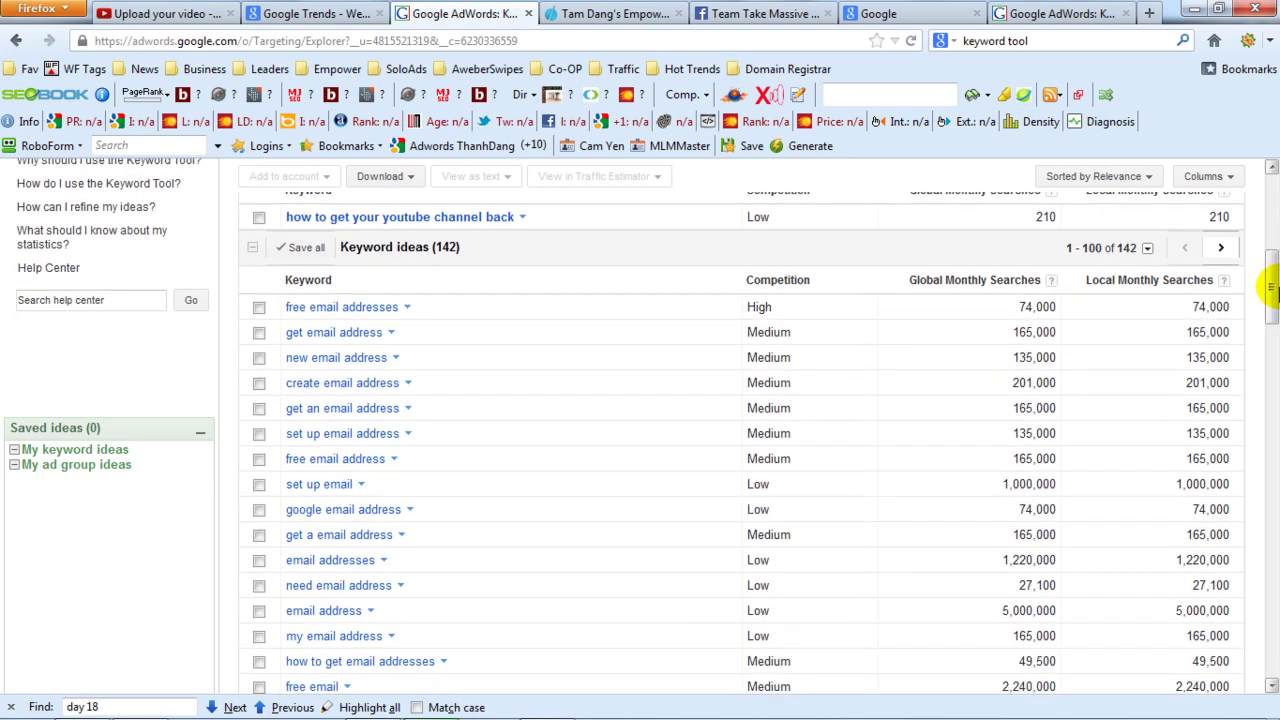
{"action": "left_click", "coordinate": [259, 218]}
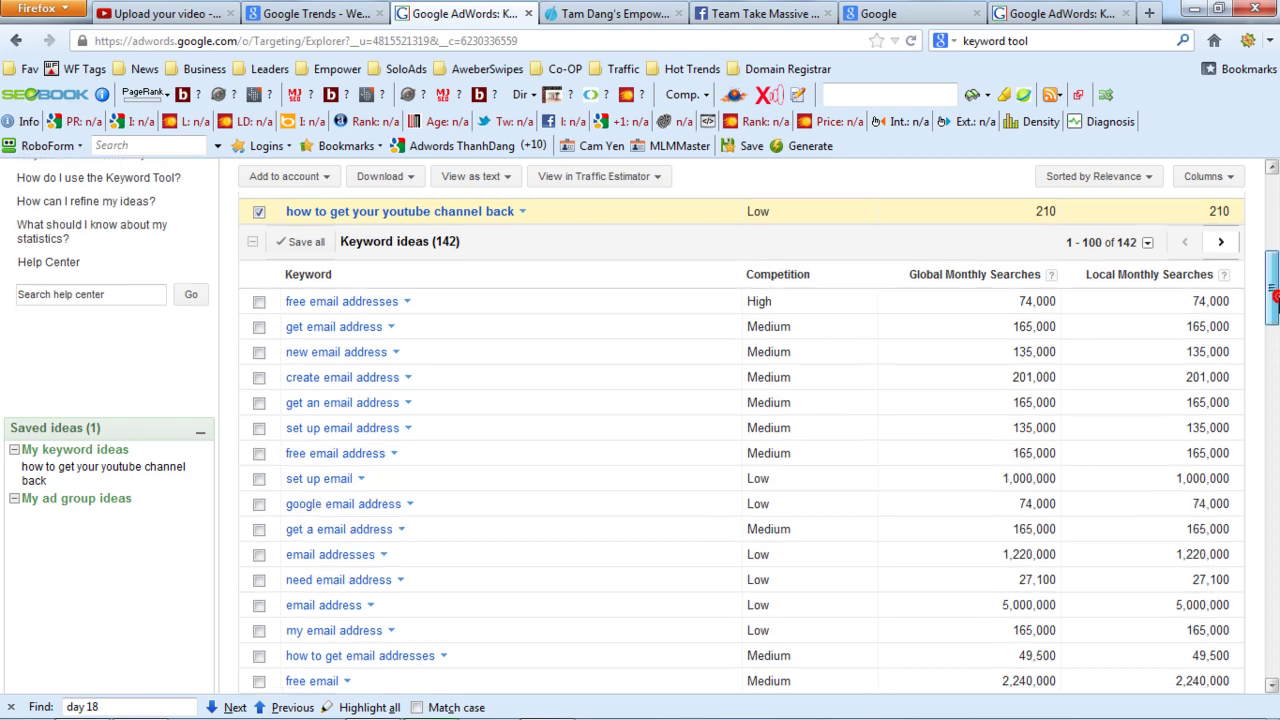
{"action": "left_click_drag", "start_coordinate": [1271, 298], "coordinate": [1271, 385]}
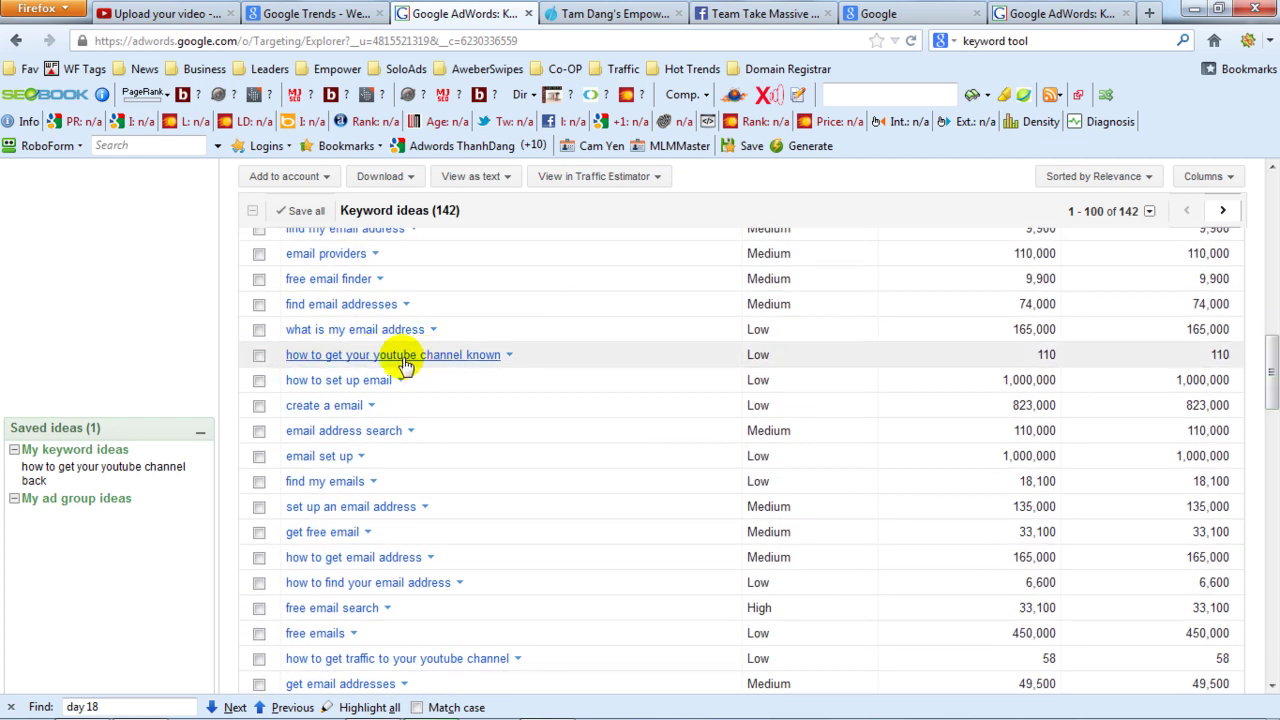
{"action": "left_click", "coordinate": [258, 358]}
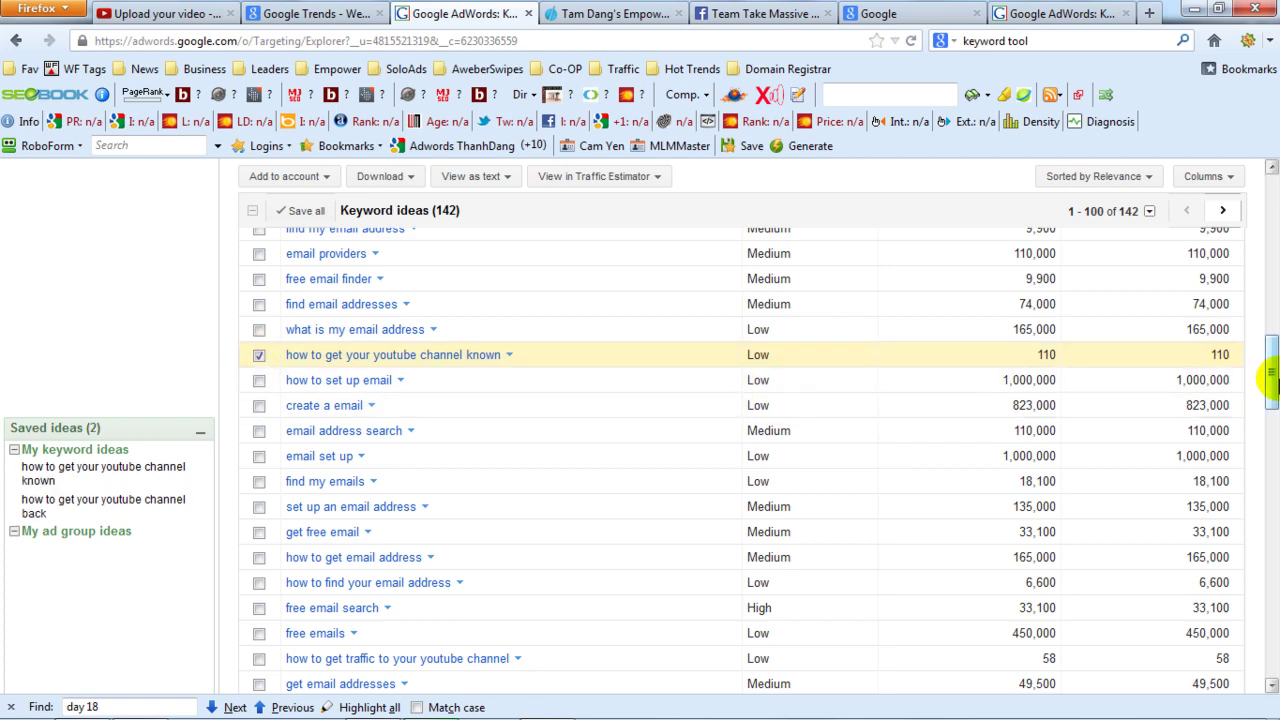
{"action": "left_click_drag", "start_coordinate": [1270, 371], "coordinate": [1270, 645]}
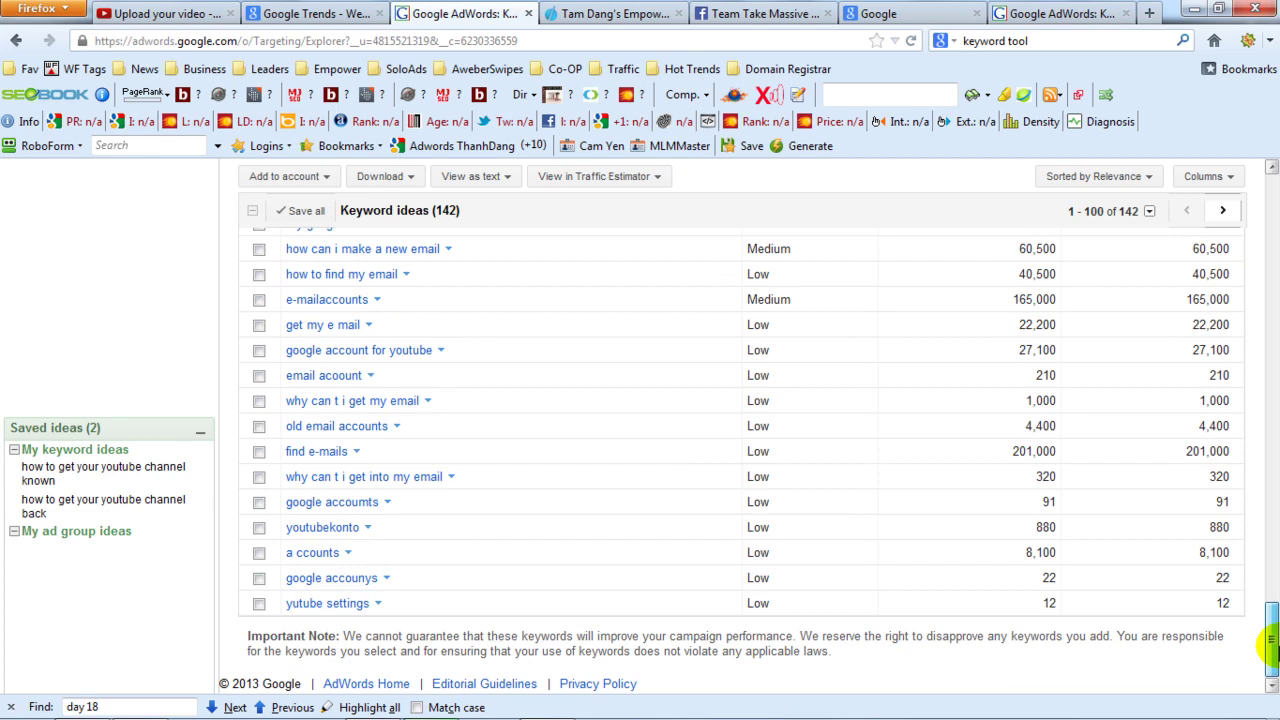
{"action": "left_click_drag", "start_coordinate": [1268, 646], "coordinate": [1270, 175]}
- Replace the seed phrase with 'dog training', search, and scroll to the 800 keyword ideas
{"action": "triple_click", "coordinate": [610, 313]}
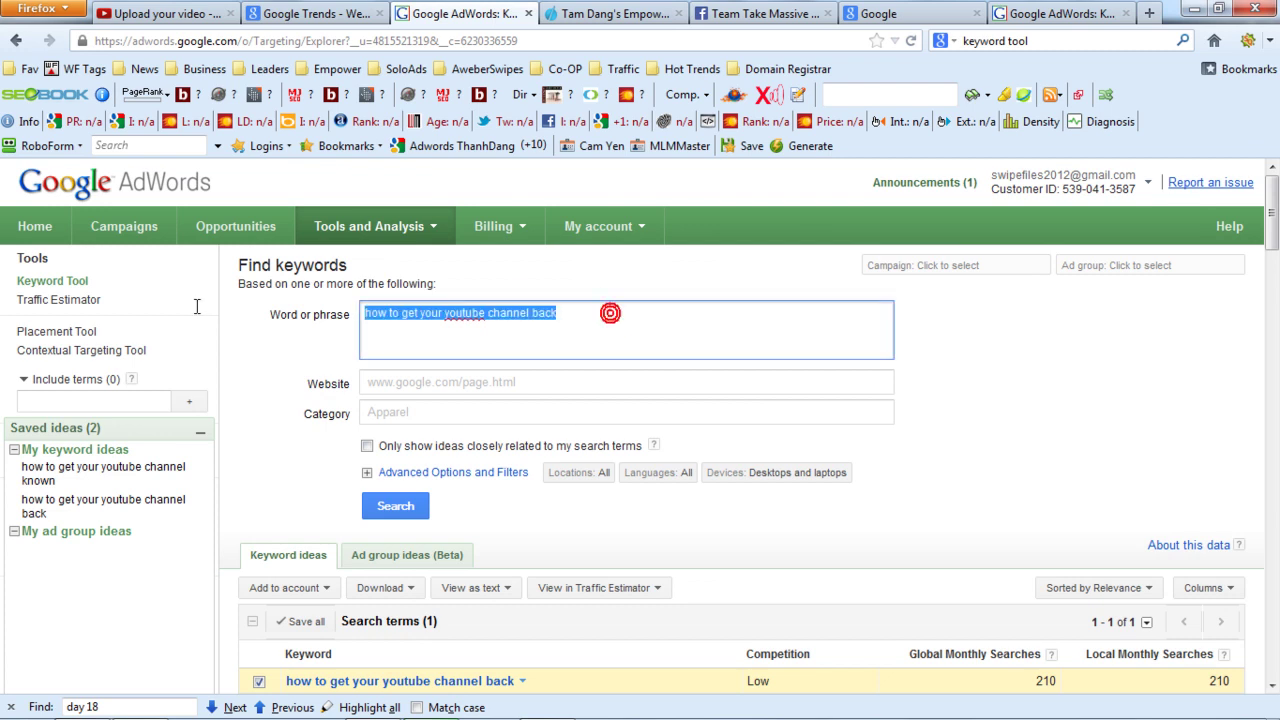
{"action": "type", "text": "dog training"}
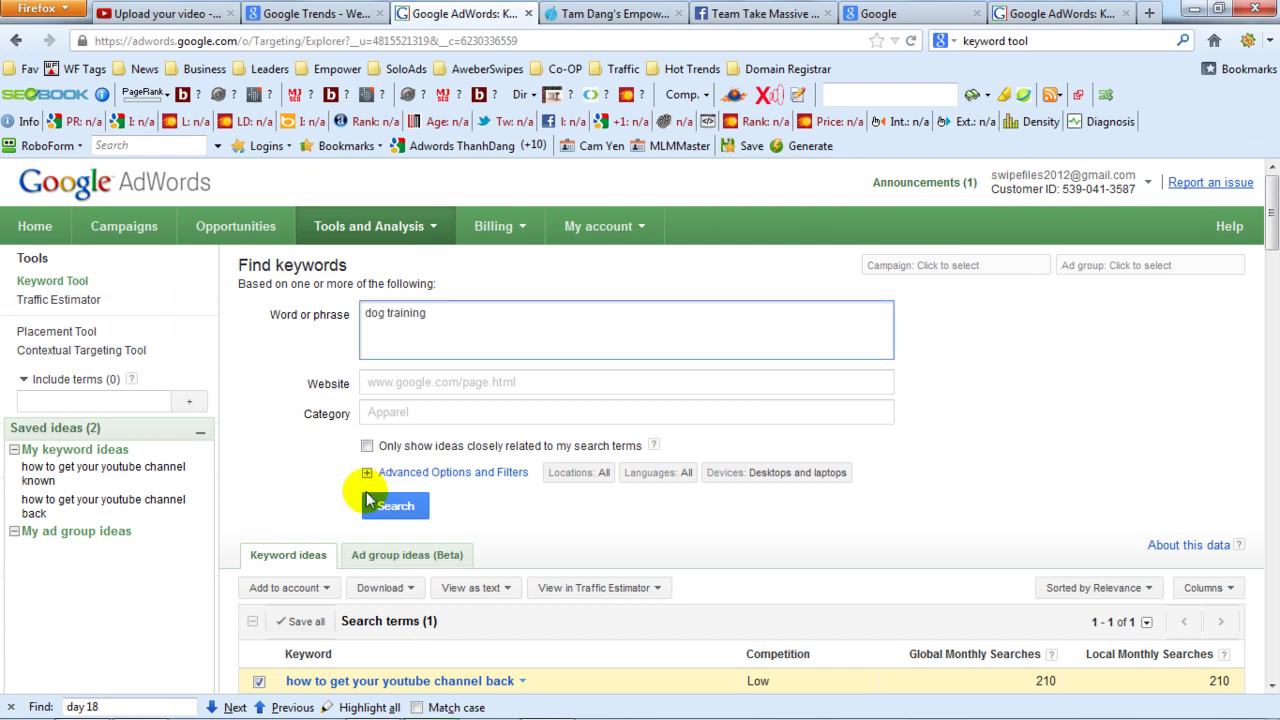
{"action": "left_click", "coordinate": [395, 505]}
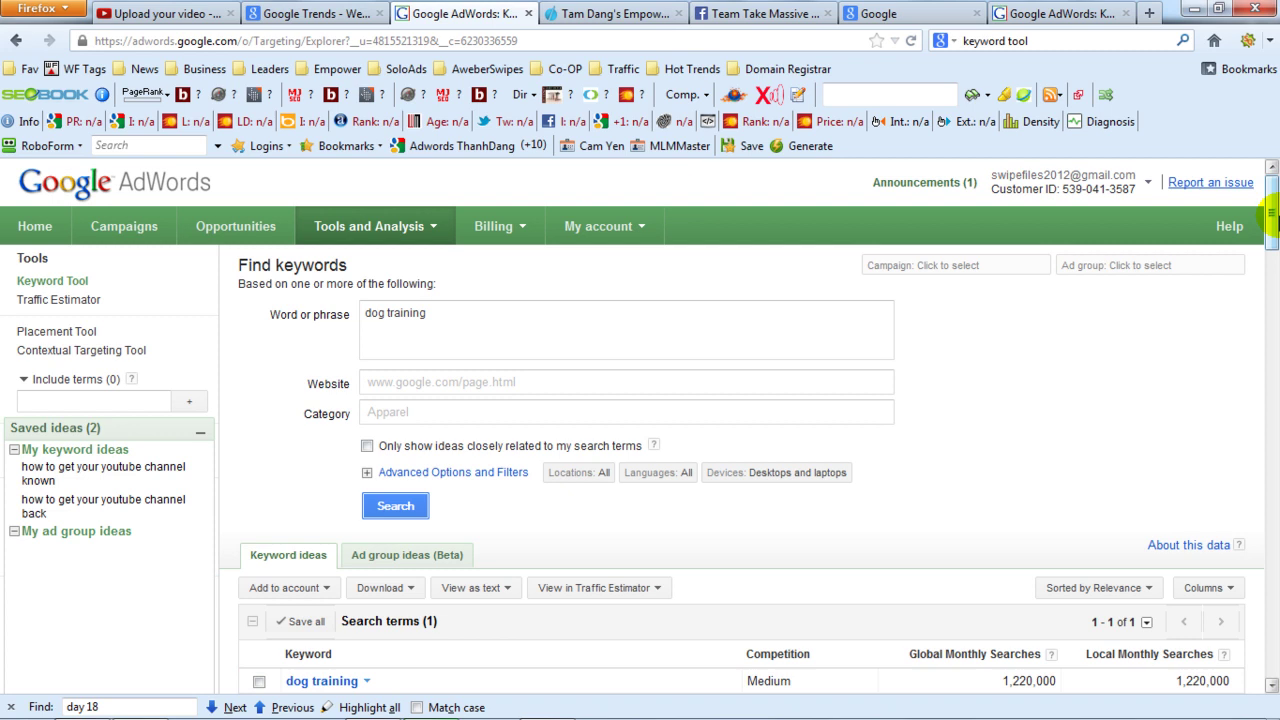
{"action": "mouse_move", "coordinate": [1270, 215]}
{"action": "left_mouse_down"}
{"action": "mouse_move", "coordinate": [1270, 283]}
{"action": "mouse_move", "coordinate": [1270, 222]}
{"action": "left_mouse_up"}
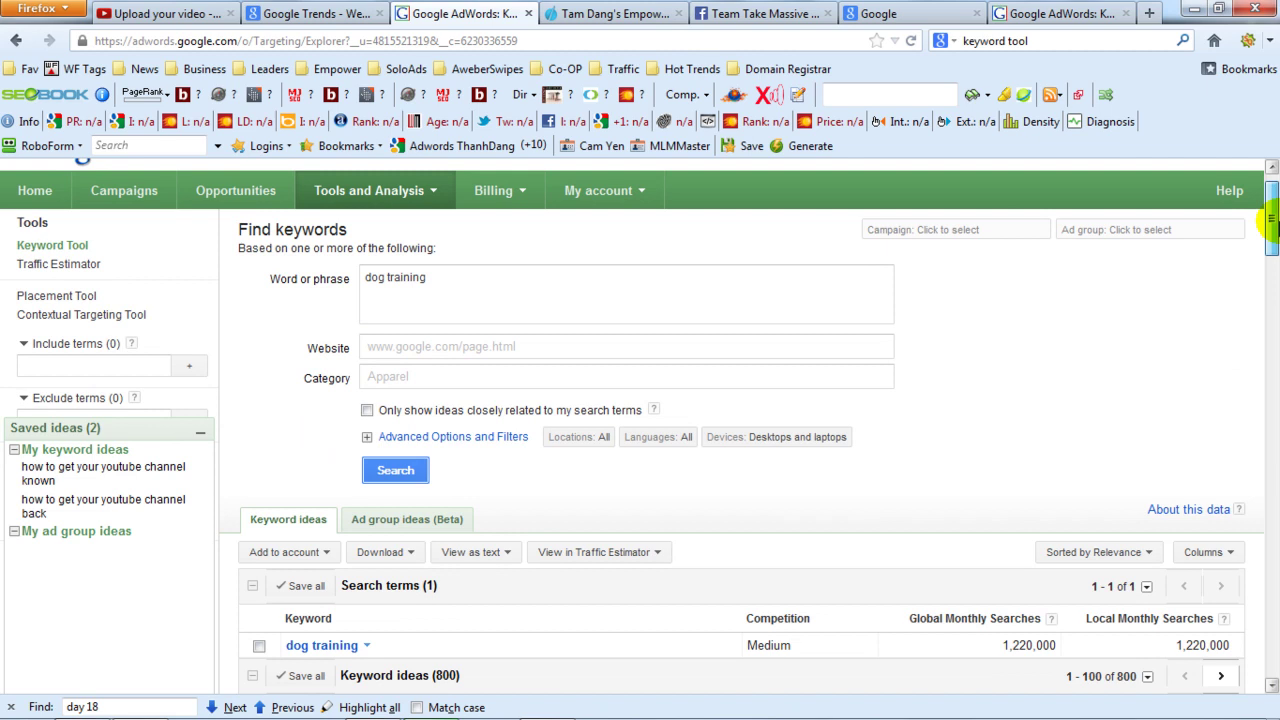
{"action": "left_click_drag", "start_coordinate": [1270, 220], "coordinate": [1270, 286]}
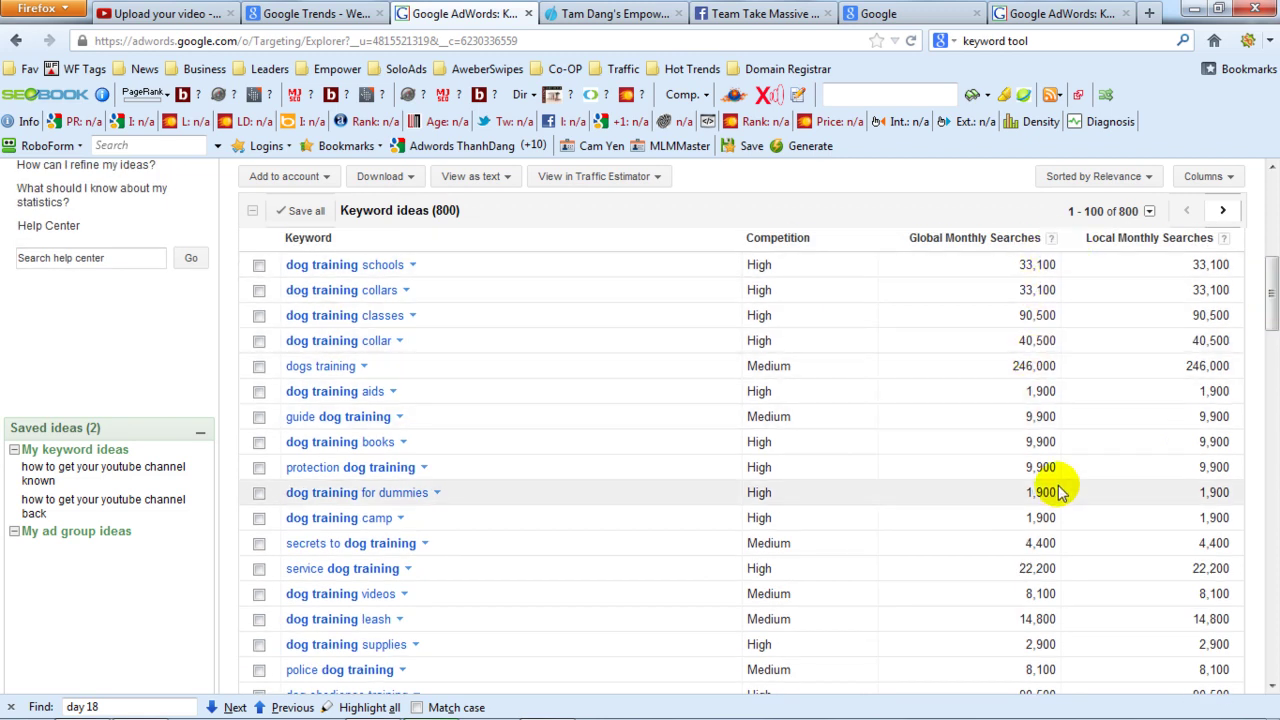
- Save dog training videos, schools, collars and classes as keyword ideas
{"action": "left_click_drag", "start_coordinate": [1270, 290], "coordinate": [1270, 302]}
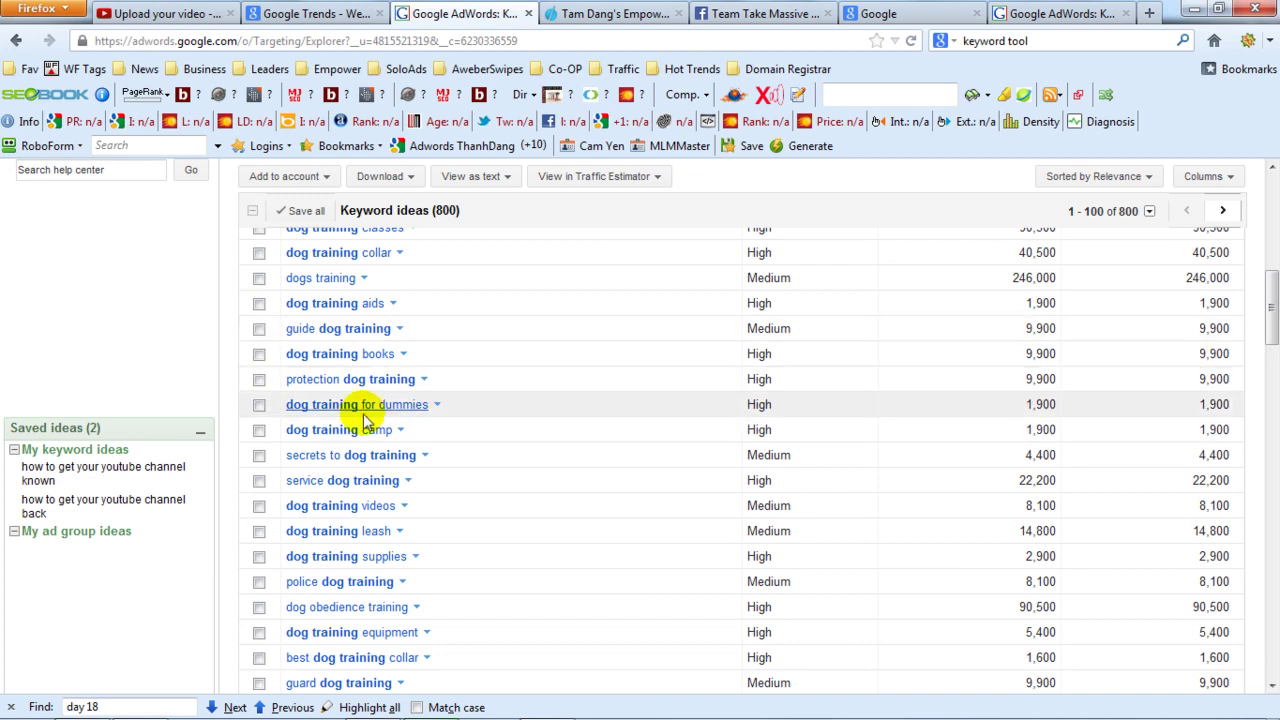
{"action": "left_click_drag", "start_coordinate": [1271, 312], "coordinate": [1266, 314]}
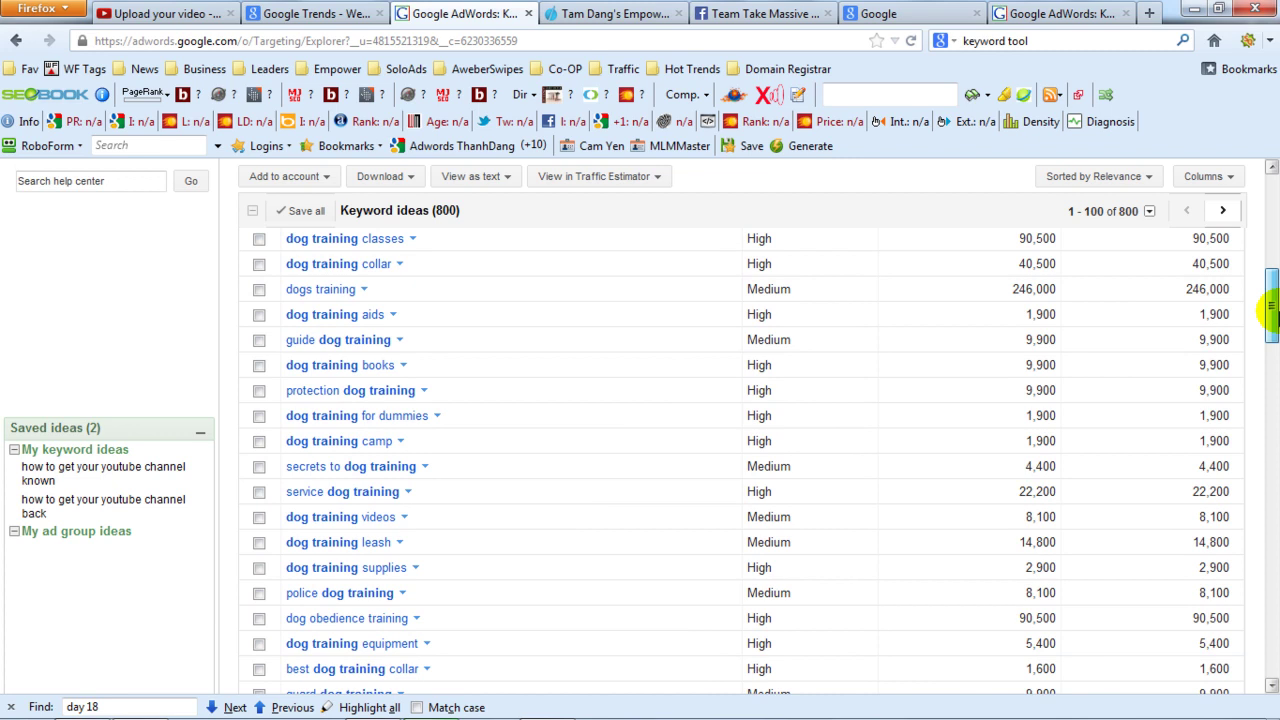
{"action": "left_click", "coordinate": [259, 517]}
{"action": "scroll", "coordinate": [863, 485], "scroll_direction": "up", "scroll_amount": 2}
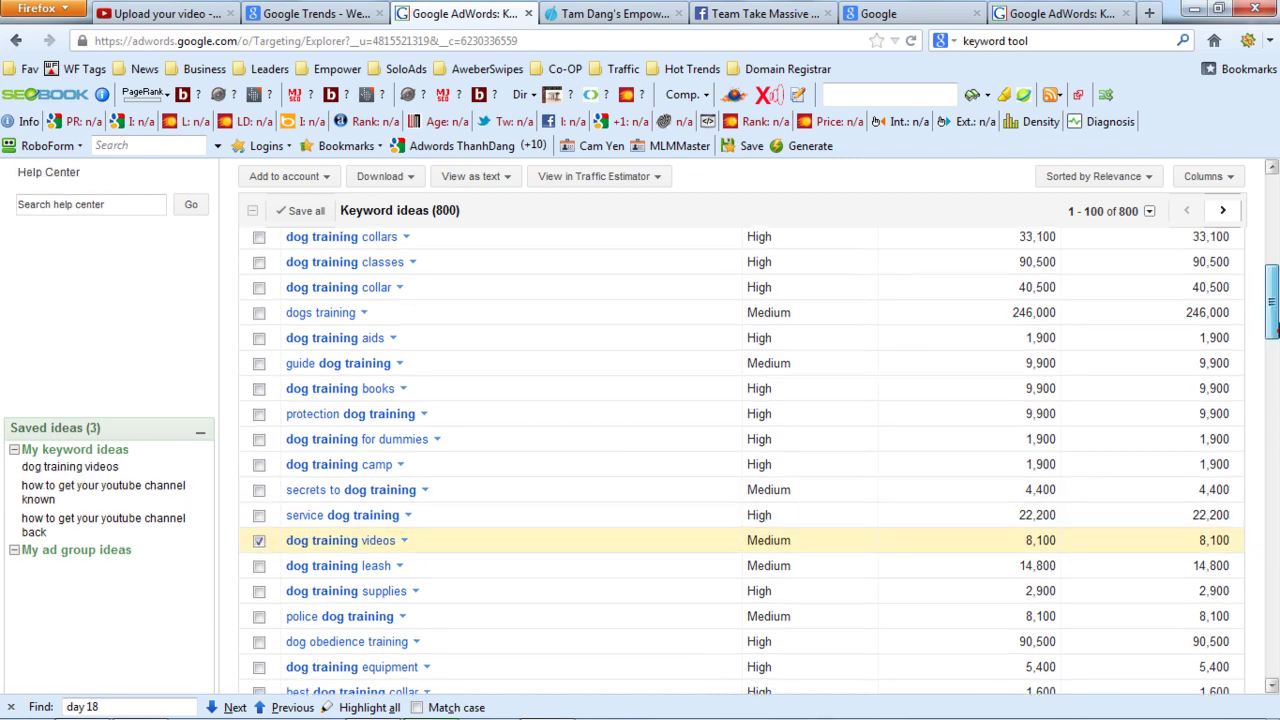
{"action": "left_click", "coordinate": [258, 307]}
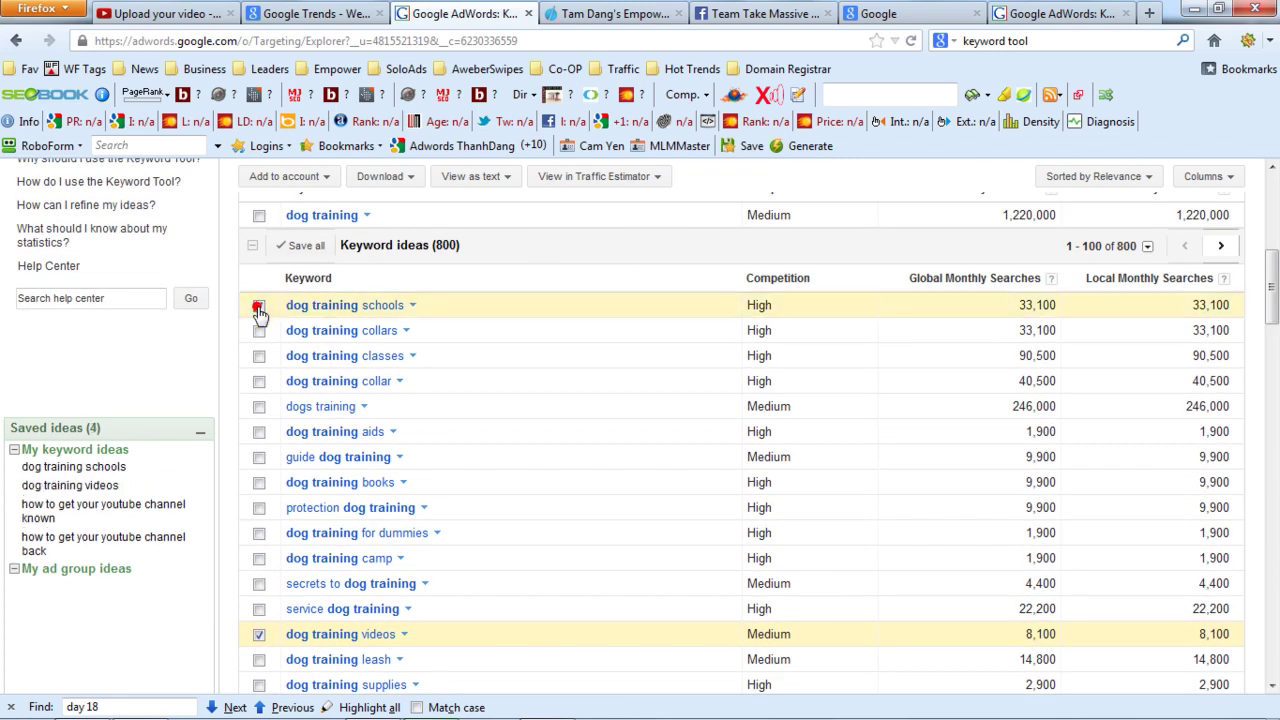
{"action": "left_click", "coordinate": [259, 331]}
{"action": "left_click", "coordinate": [259, 358]}
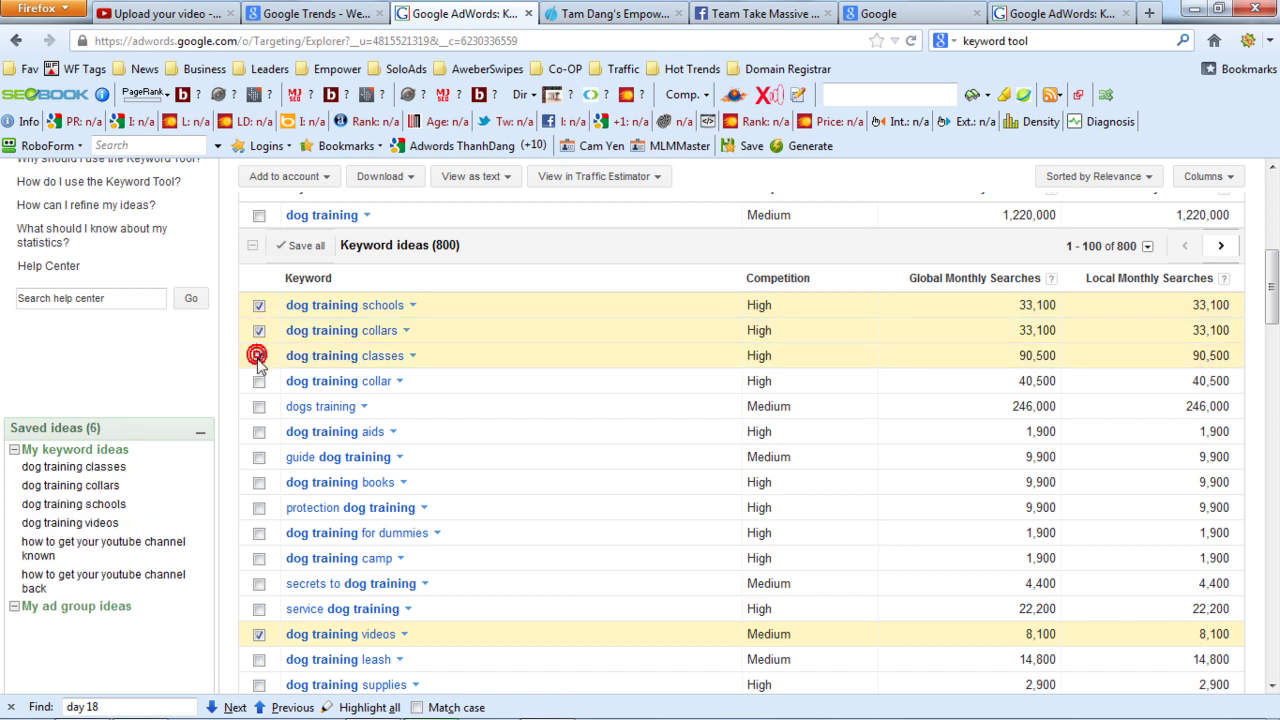
- Save dog training collar, aids, guide dog training and books, then bring up View as text choices
{"action": "left_click", "coordinate": [259, 382]}
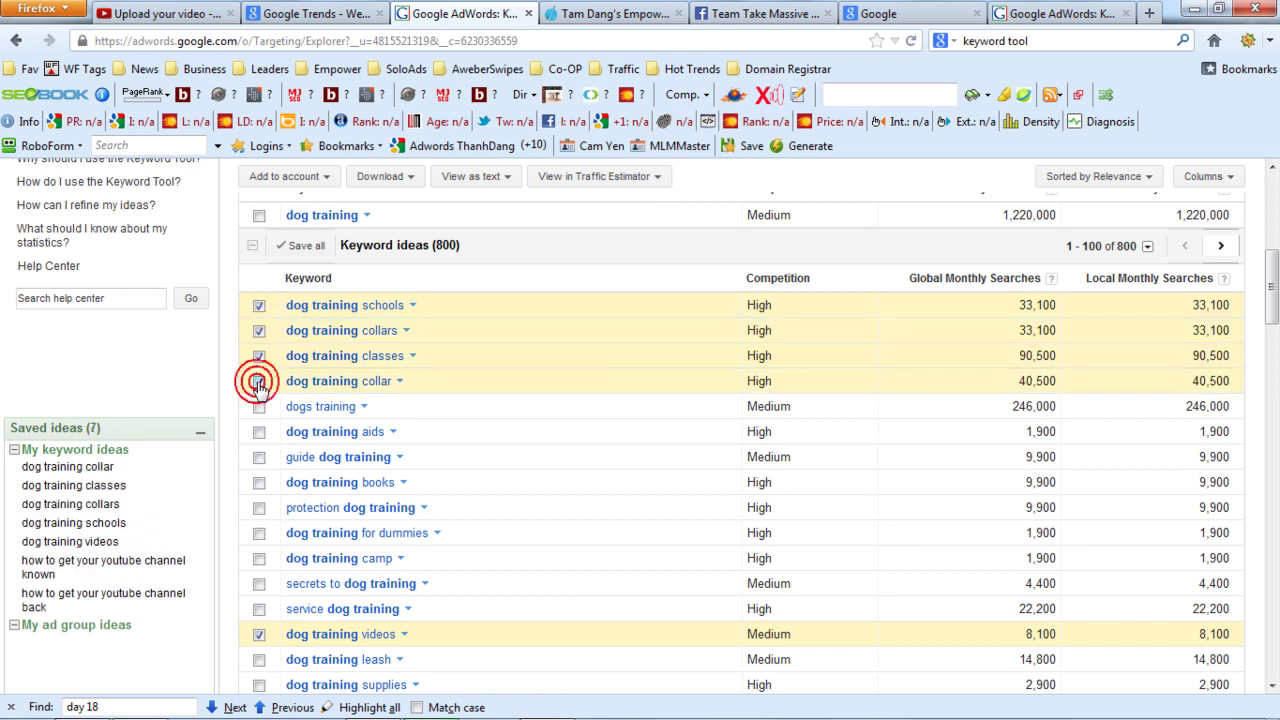
{"action": "left_click", "coordinate": [259, 432]}
{"action": "left_click", "coordinate": [259, 458]}
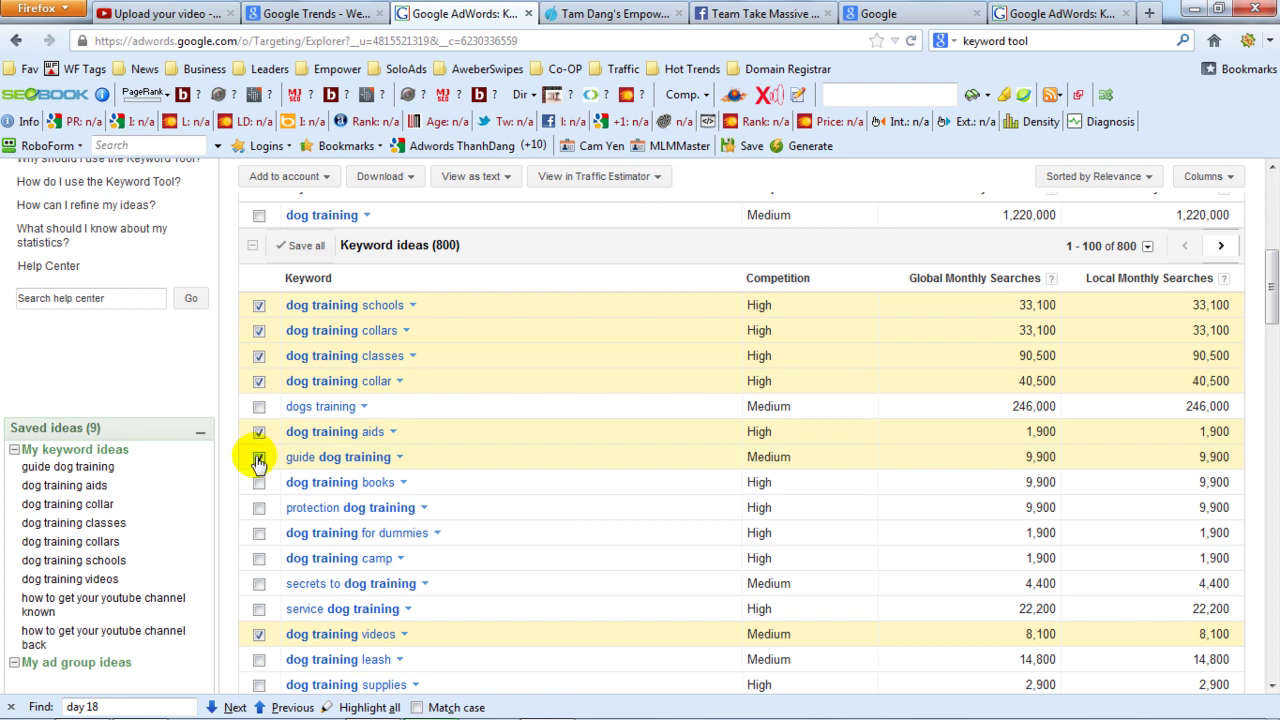
{"action": "left_click", "coordinate": [259, 483]}
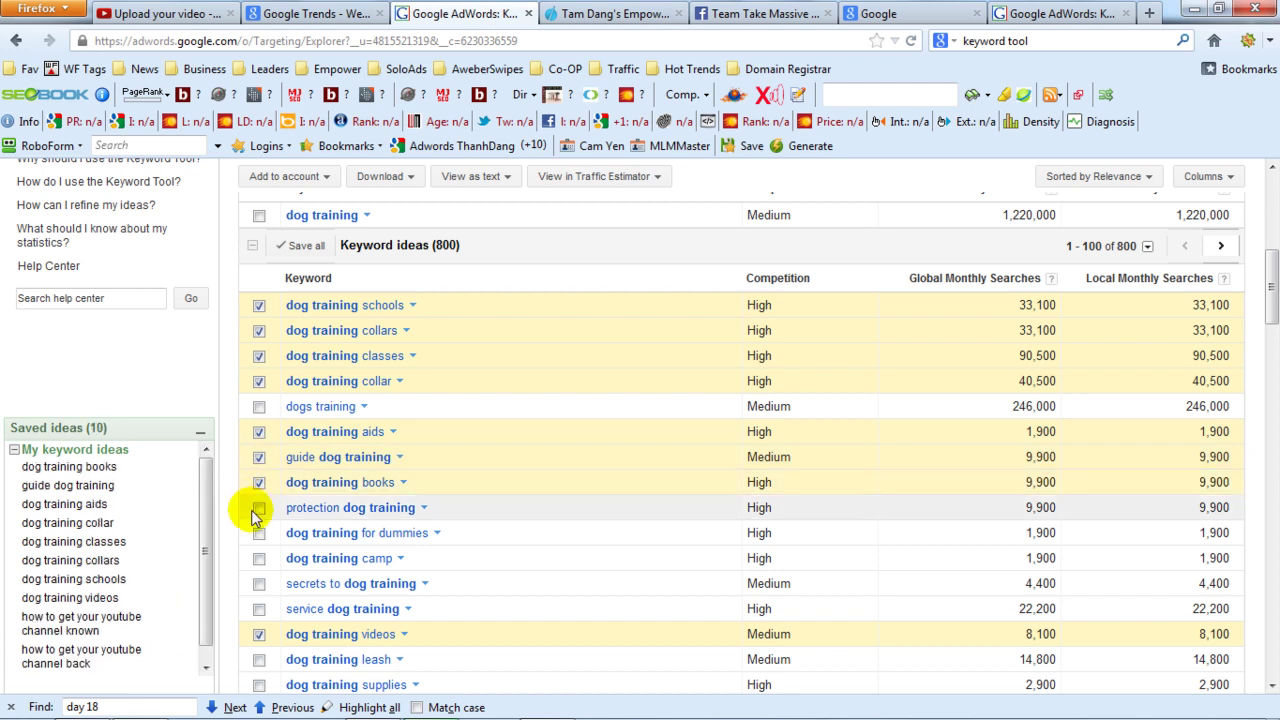
{"action": "left_click_drag", "start_coordinate": [1270, 290], "coordinate": [1270, 355]}
{"action": "scroll", "coordinate": [1270, 355], "scroll_direction": "up", "scroll_amount": 10}
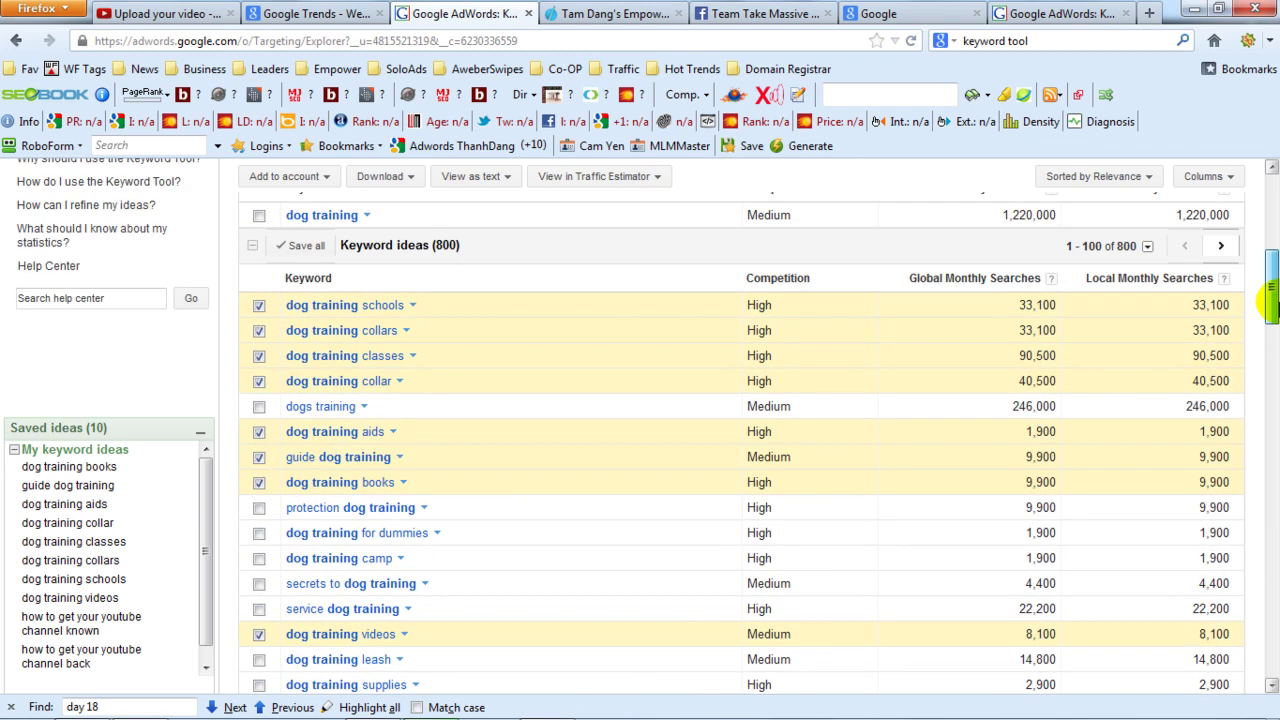
{"action": "left_click", "coordinate": [492, 306]}
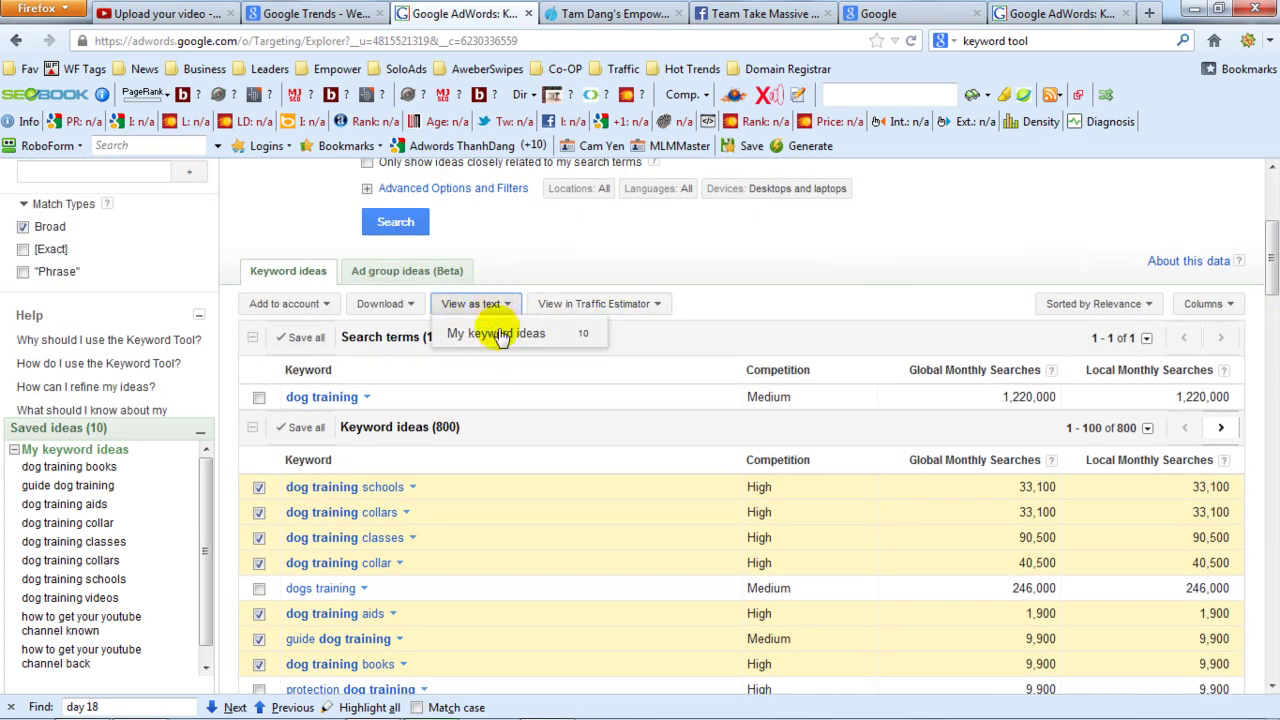
- Show My keyword ideas as plain text, end each line with a comma, and select the list
{"action": "left_click", "coordinate": [500, 334]}
{"action": "left_click", "coordinate": [688, 312]}
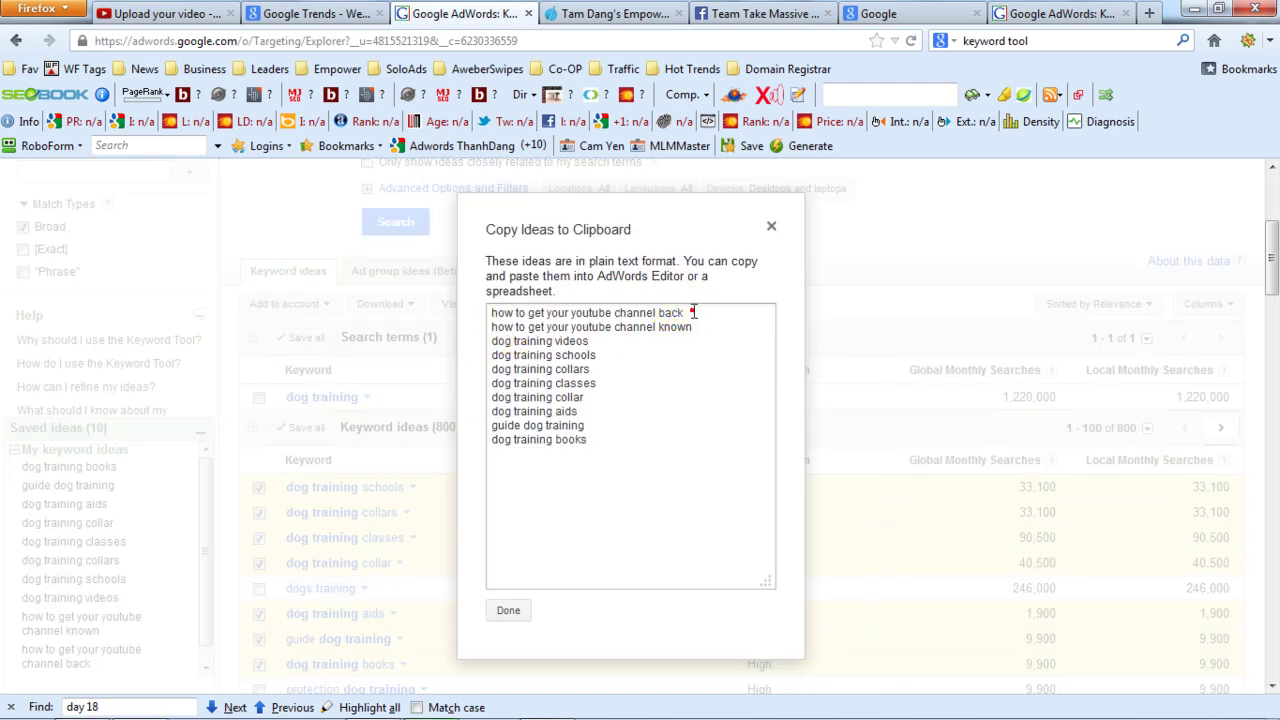
{"action": "key", "text": "ctrl+a"}
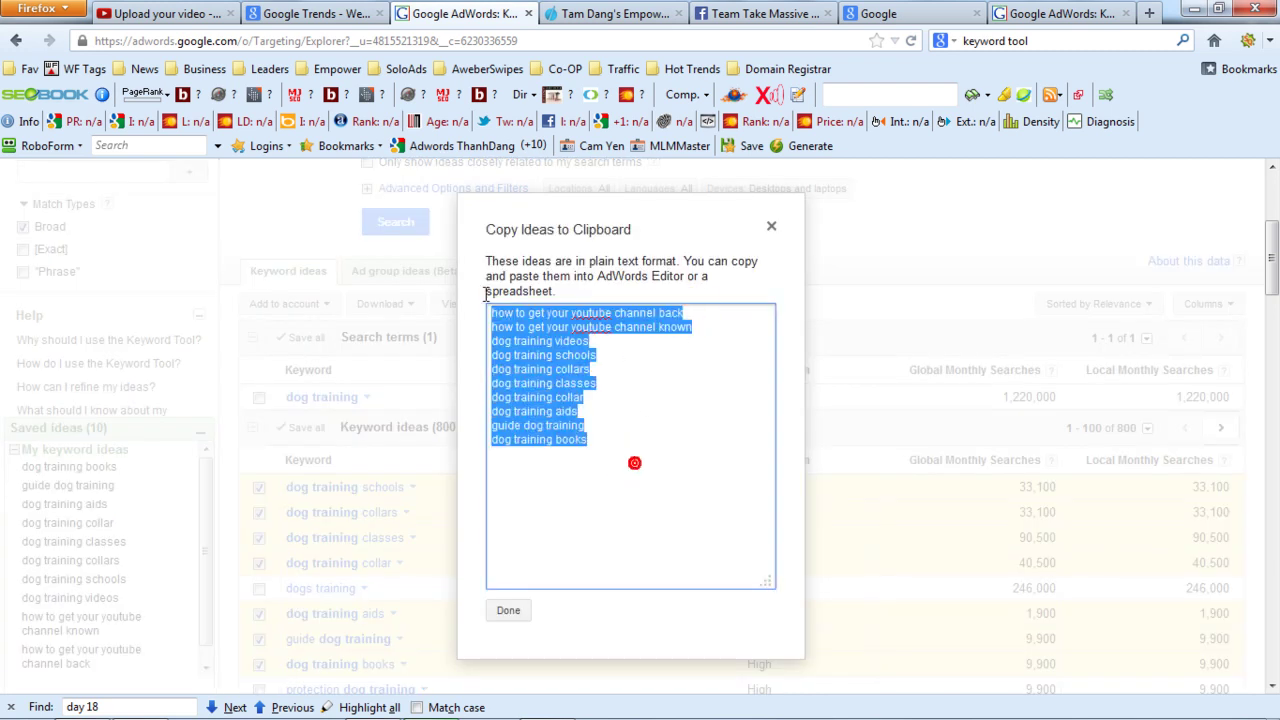
{"action": "left_click", "coordinate": [708, 315]}
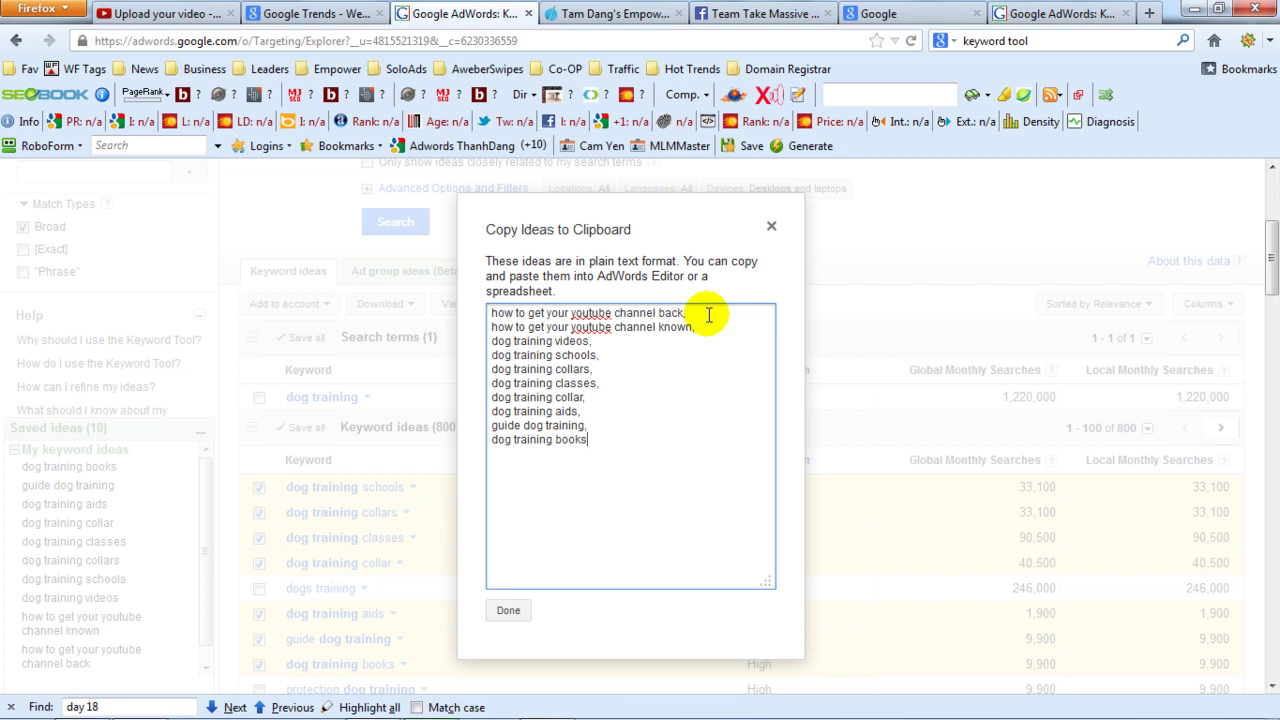
{"action": "key", "text": "ctrl+a"}
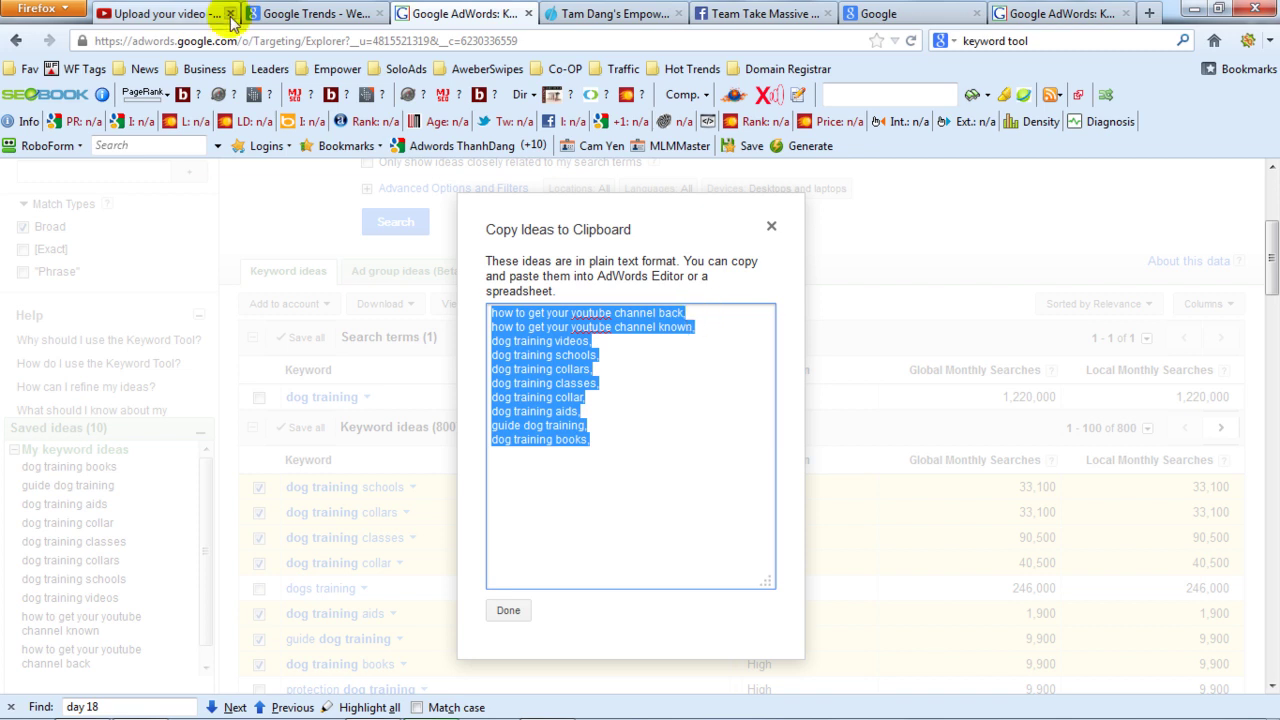
- Paste the ten copied keywords as tags on the YouTube Day 6 upload, then return to Google
{"action": "left_click", "coordinate": [195, 10]}
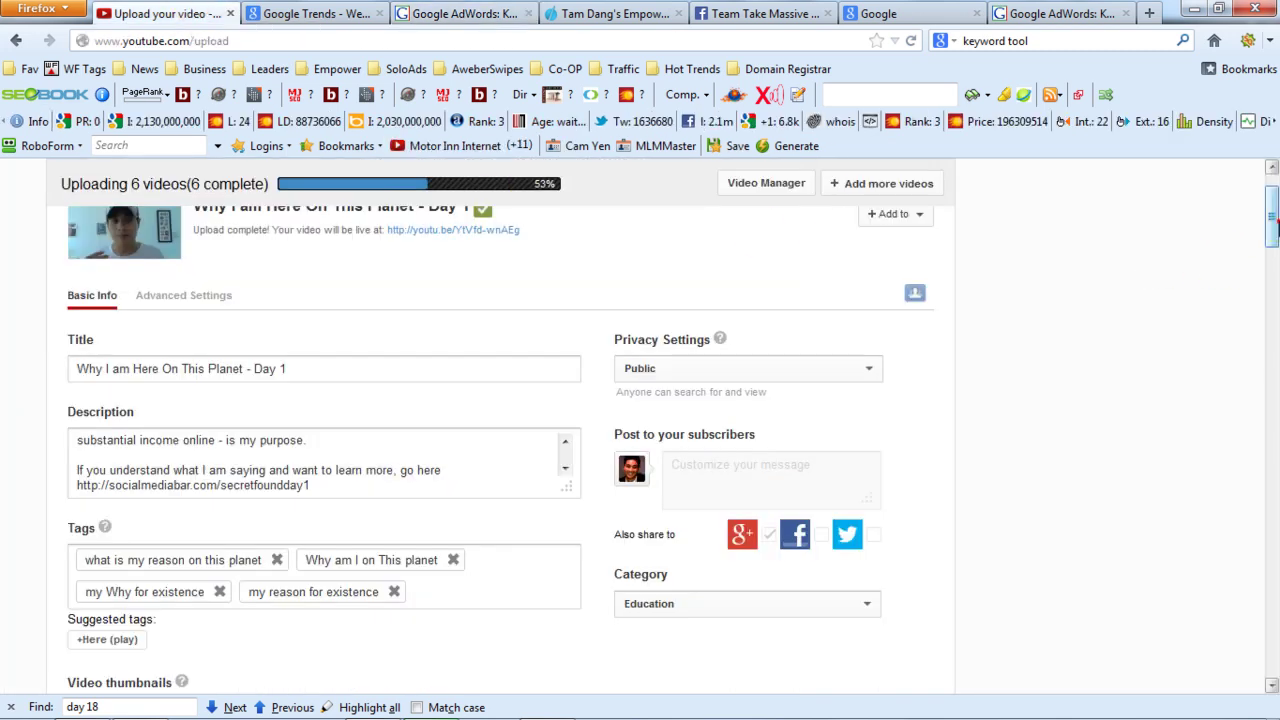
{"action": "left_click_drag", "start_coordinate": [1272, 200], "coordinate": [1270, 545]}
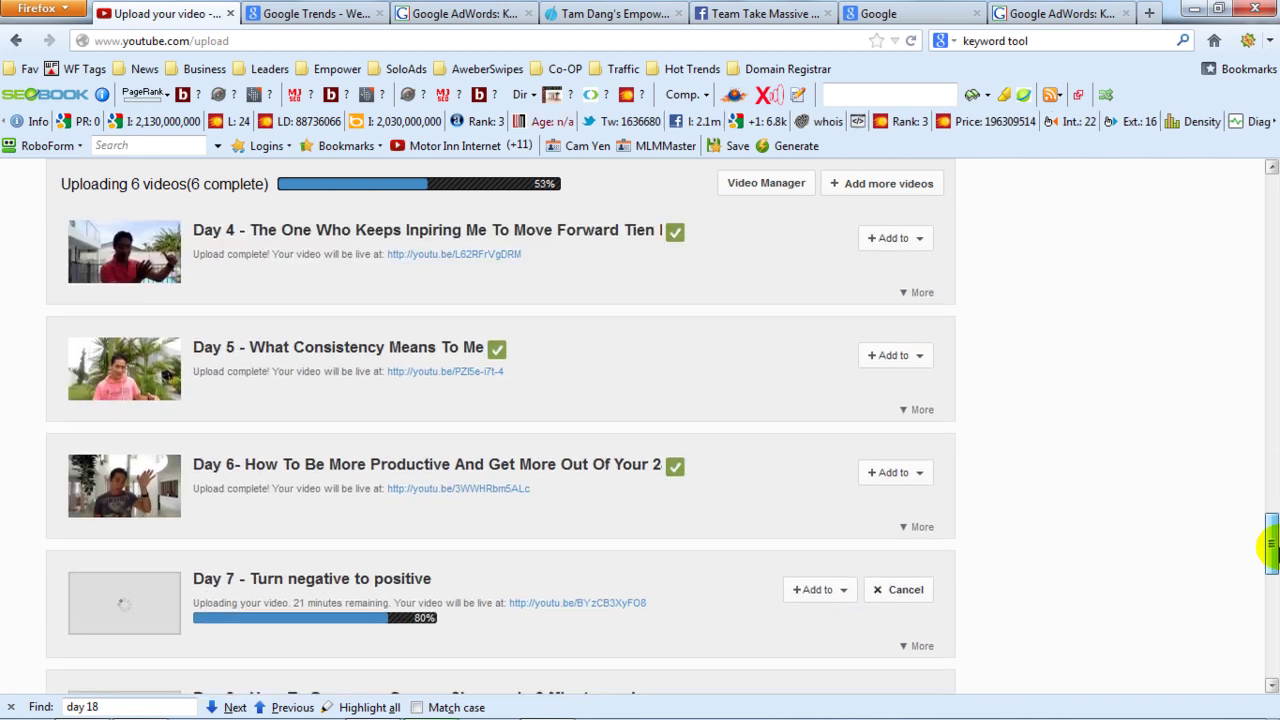
{"action": "left_click", "coordinate": [920, 528]}
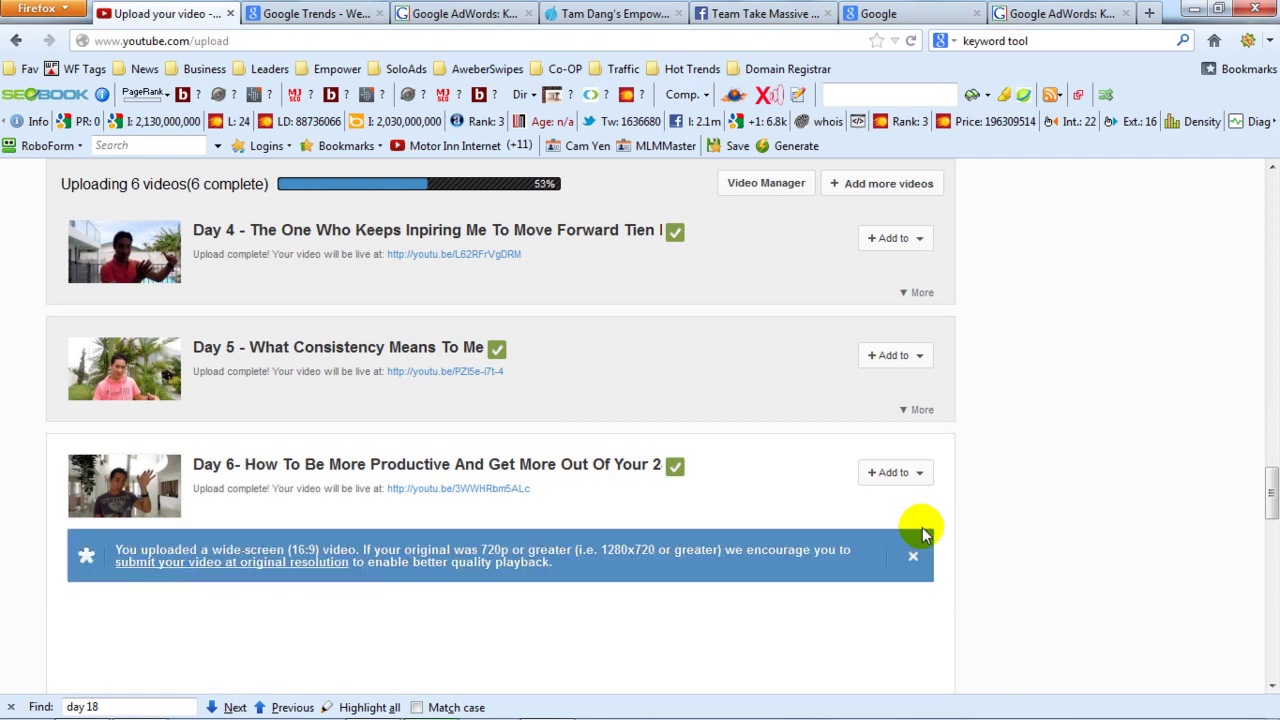
{"action": "left_click_drag", "start_coordinate": [1270, 490], "coordinate": [1268, 536]}
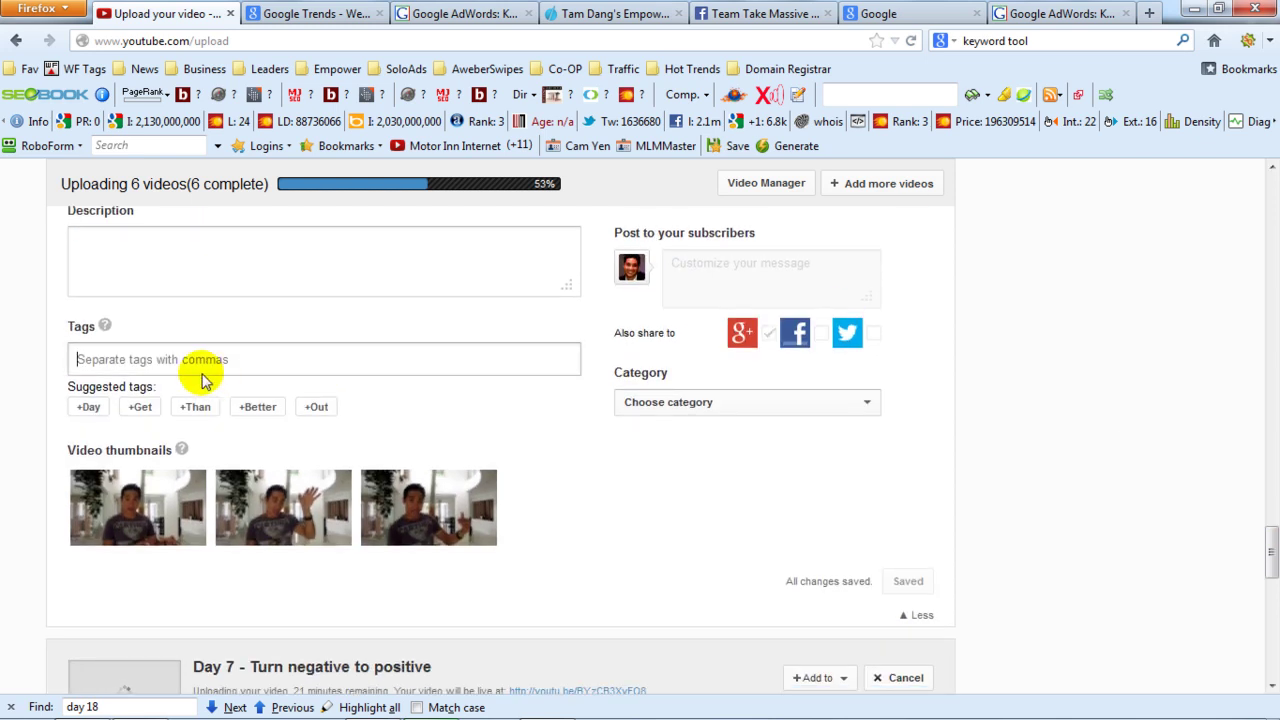
{"action": "key", "text": "ctrl+v"}
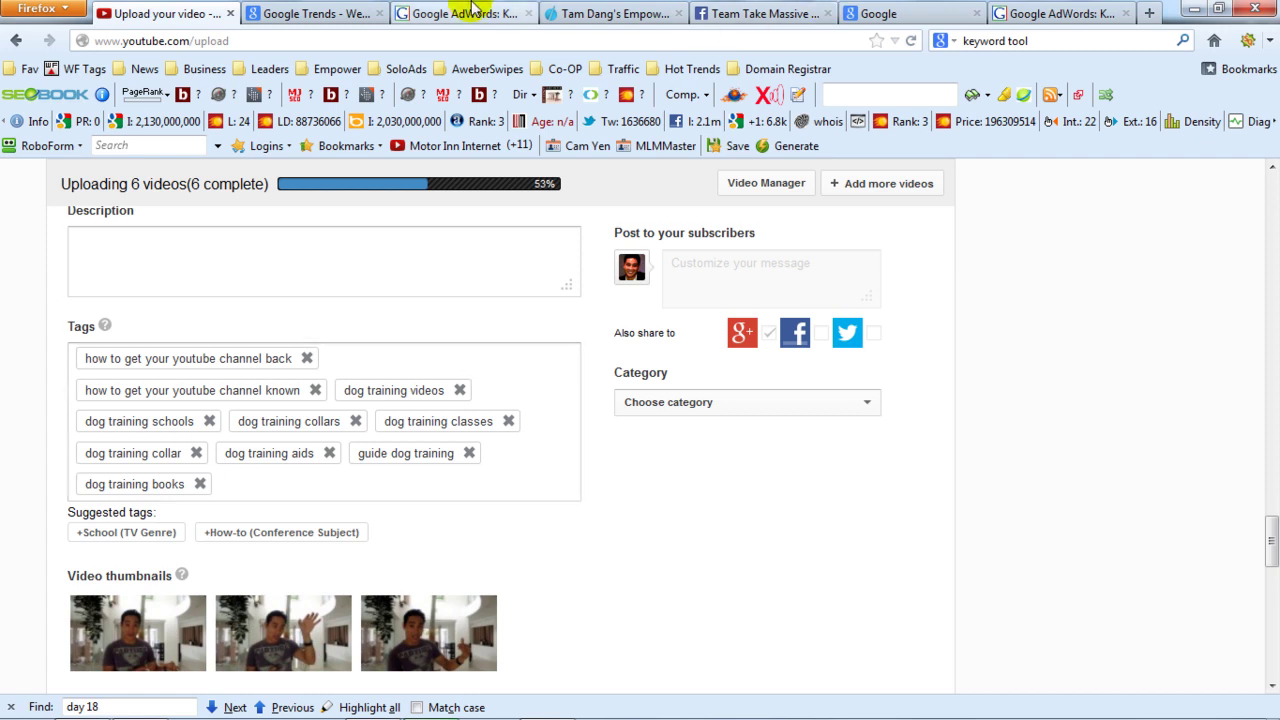
{"action": "left_click", "coordinate": [868, 12]}
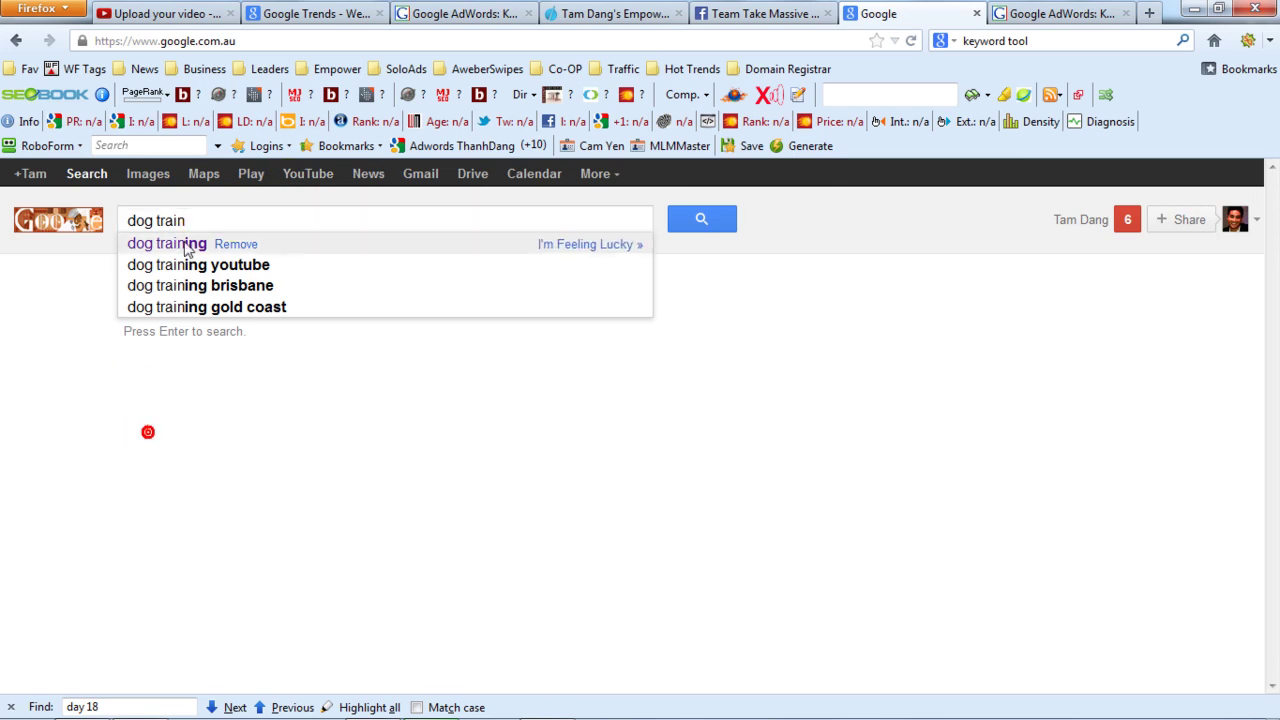
- Retype the Google search as 'dog trainin', then switch to the AdWords Keyword Tool tab
{"action": "left_click_drag", "start_coordinate": [219, 218], "coordinate": [115, 222]}
{"action": "key", "text": "BackSpace"}
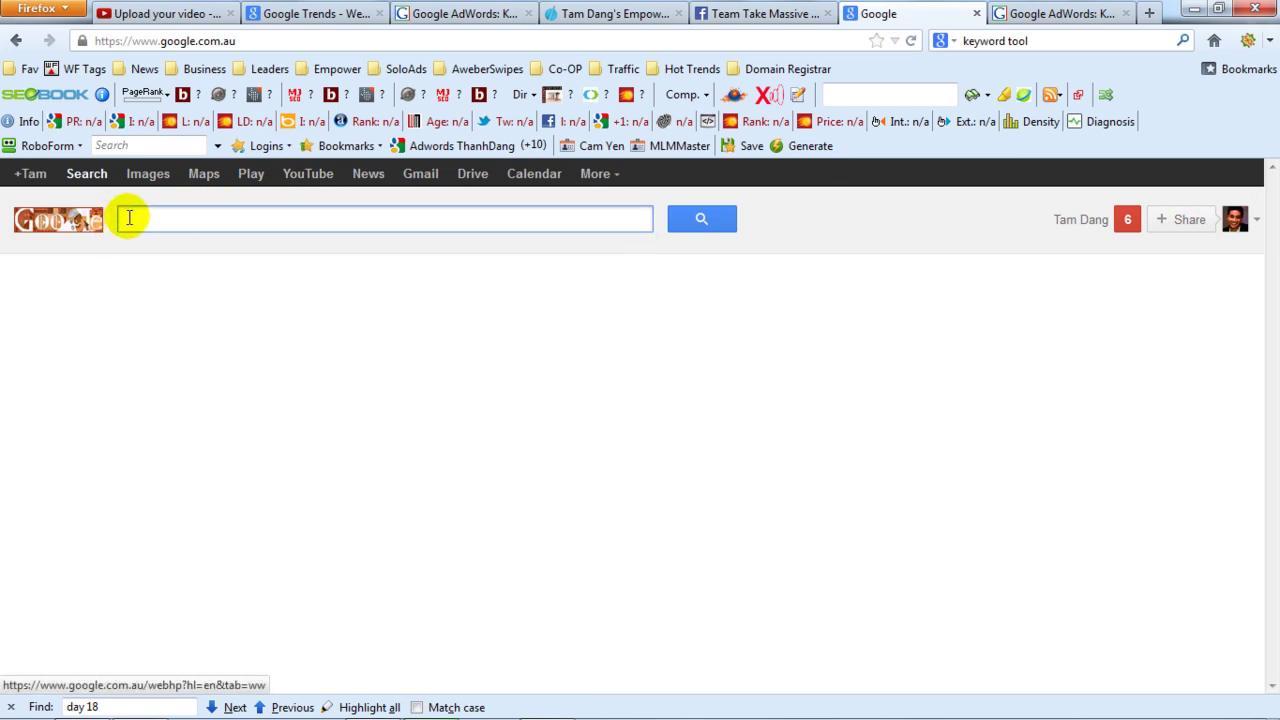
{"action": "type", "text": "do"}
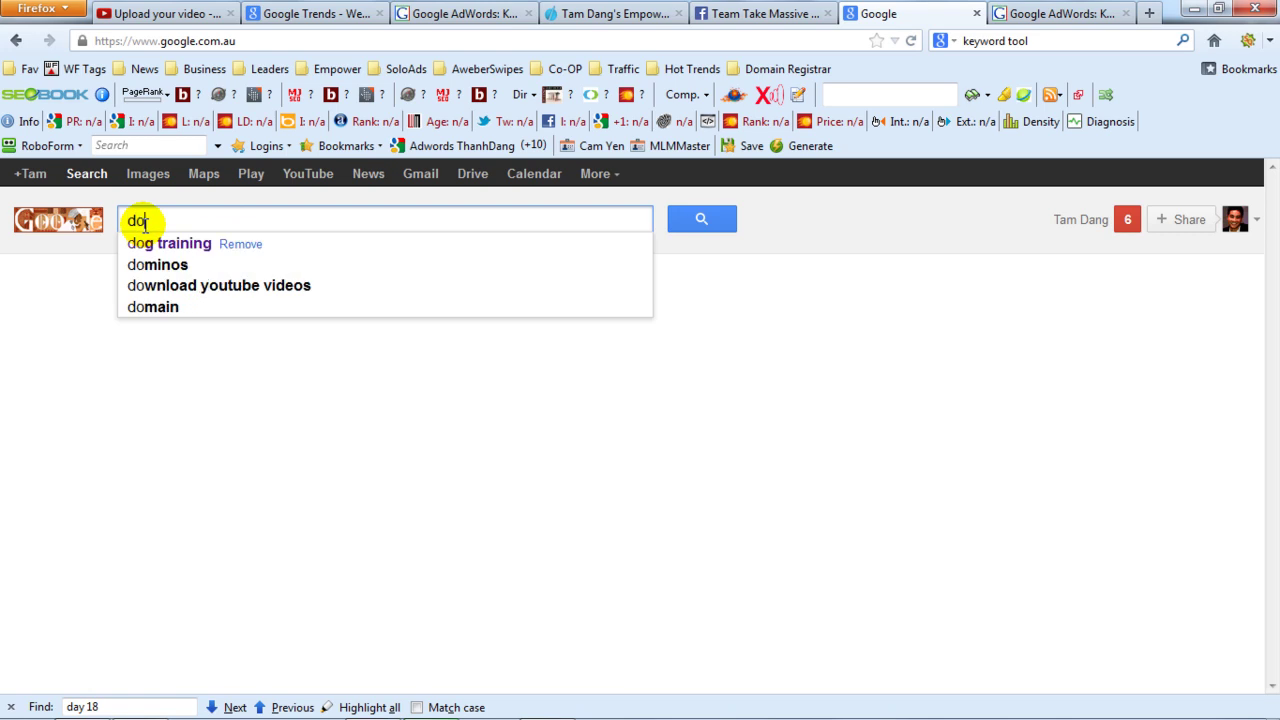
{"action": "type", "text": "g training"}
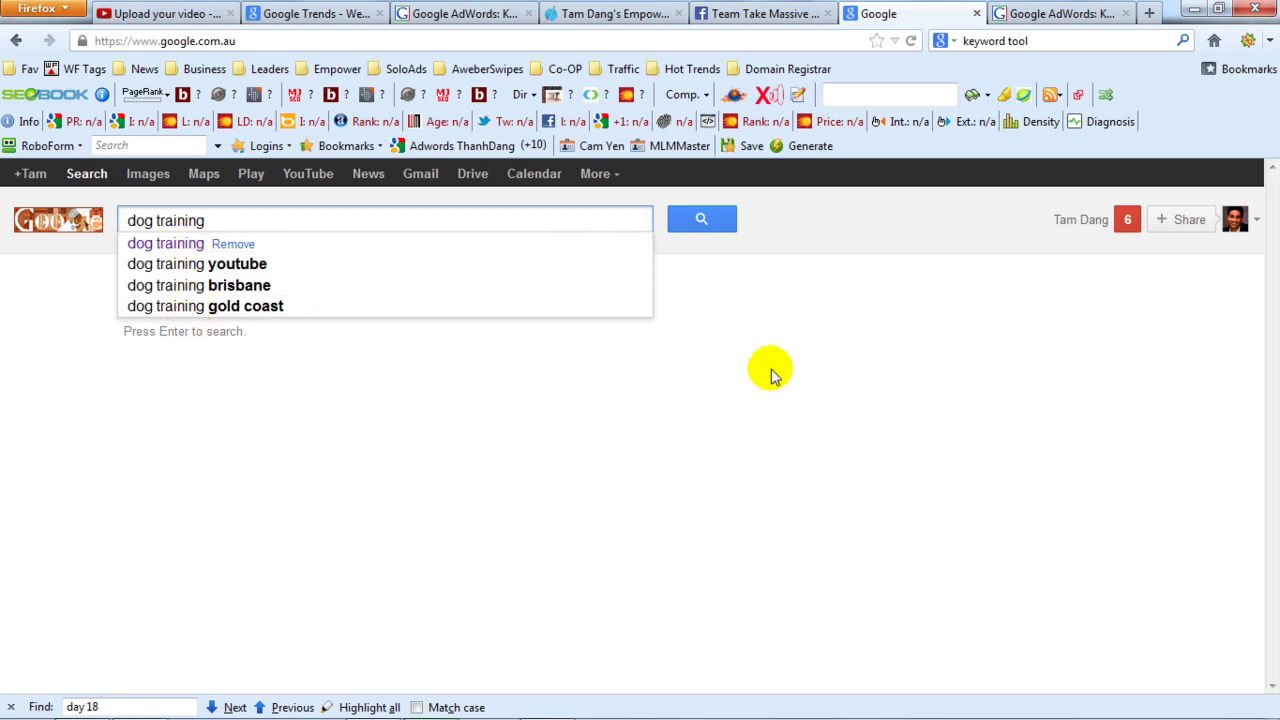
{"action": "left_click", "coordinate": [1060, 13]}
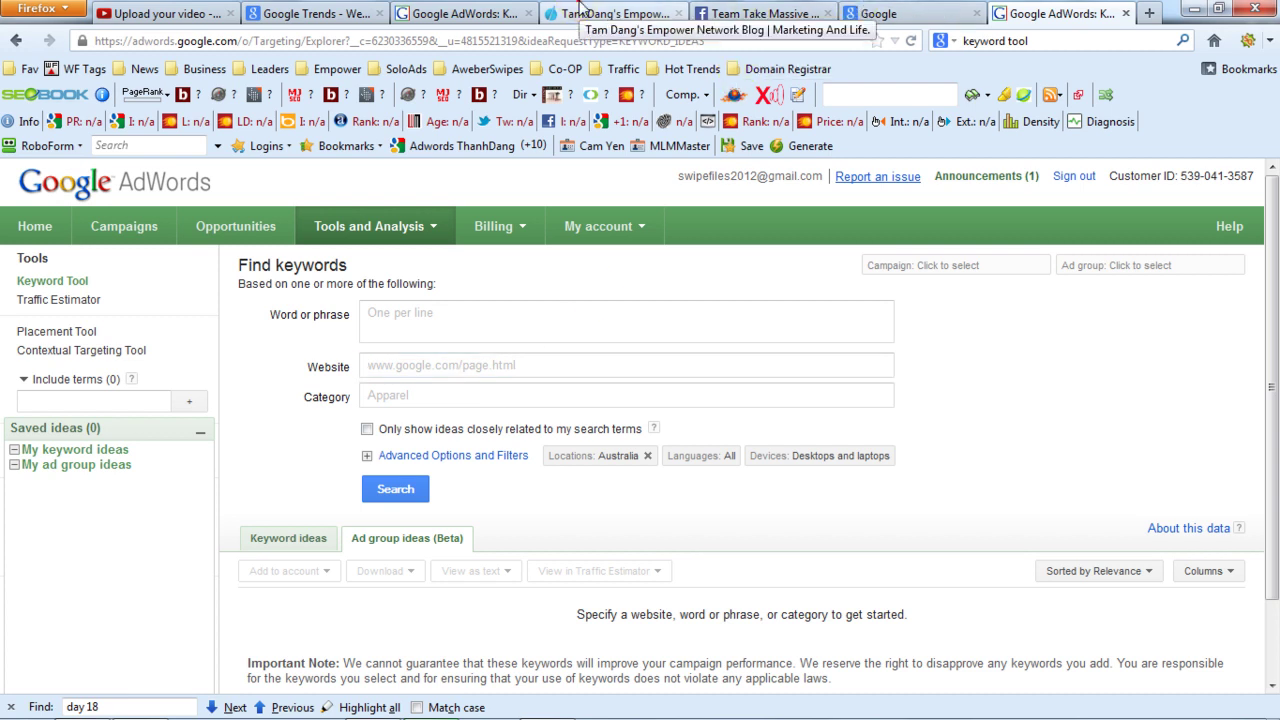
- Open the TwitterFeed automation post on the Empower Network blog and copy its link
{"action": "left_click", "coordinate": [575, 13]}
{"action": "left_click_drag", "start_coordinate": [1274, 190], "coordinate": [1271, 243]}
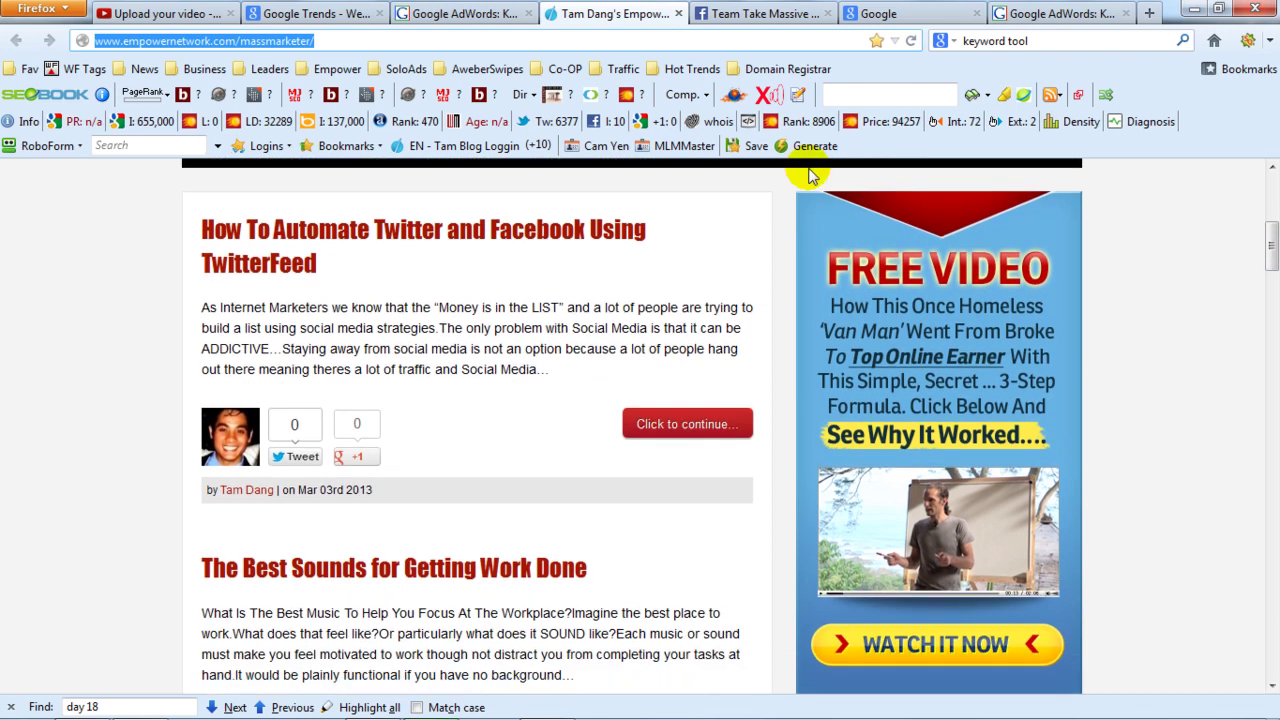
{"action": "left_click", "coordinate": [541, 245]}
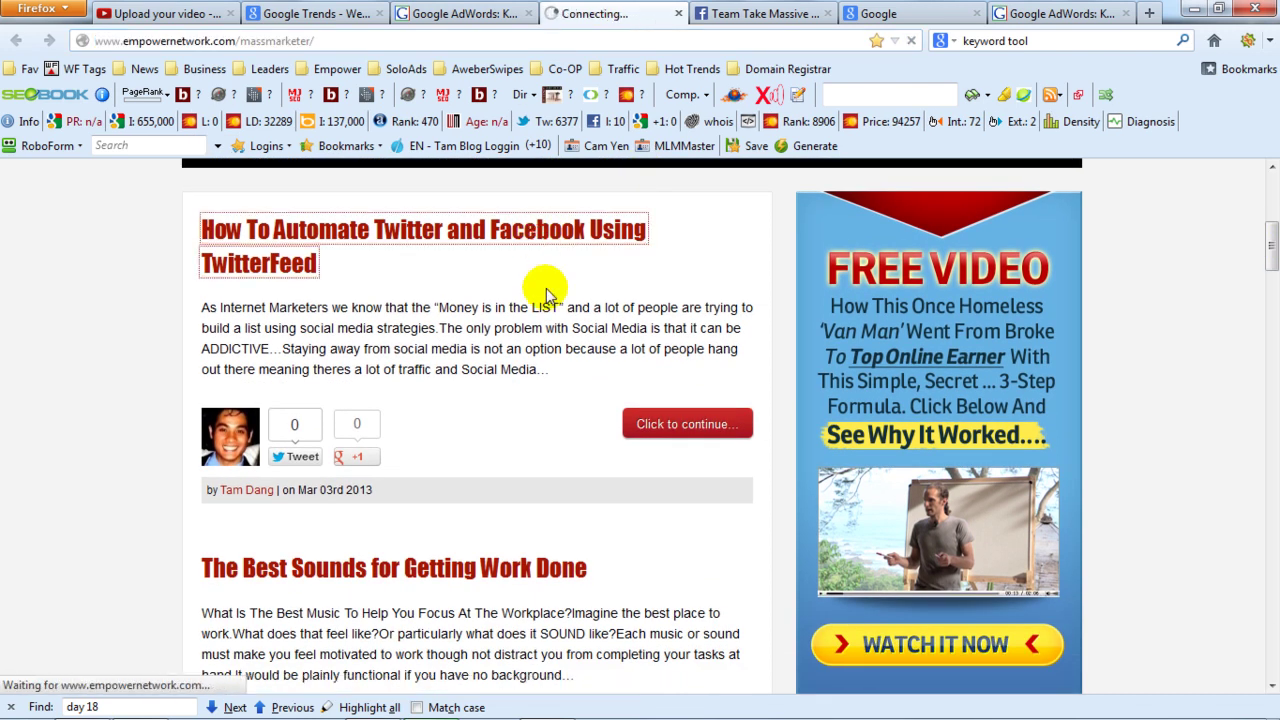
{"action": "right_click", "coordinate": [495, 233]}
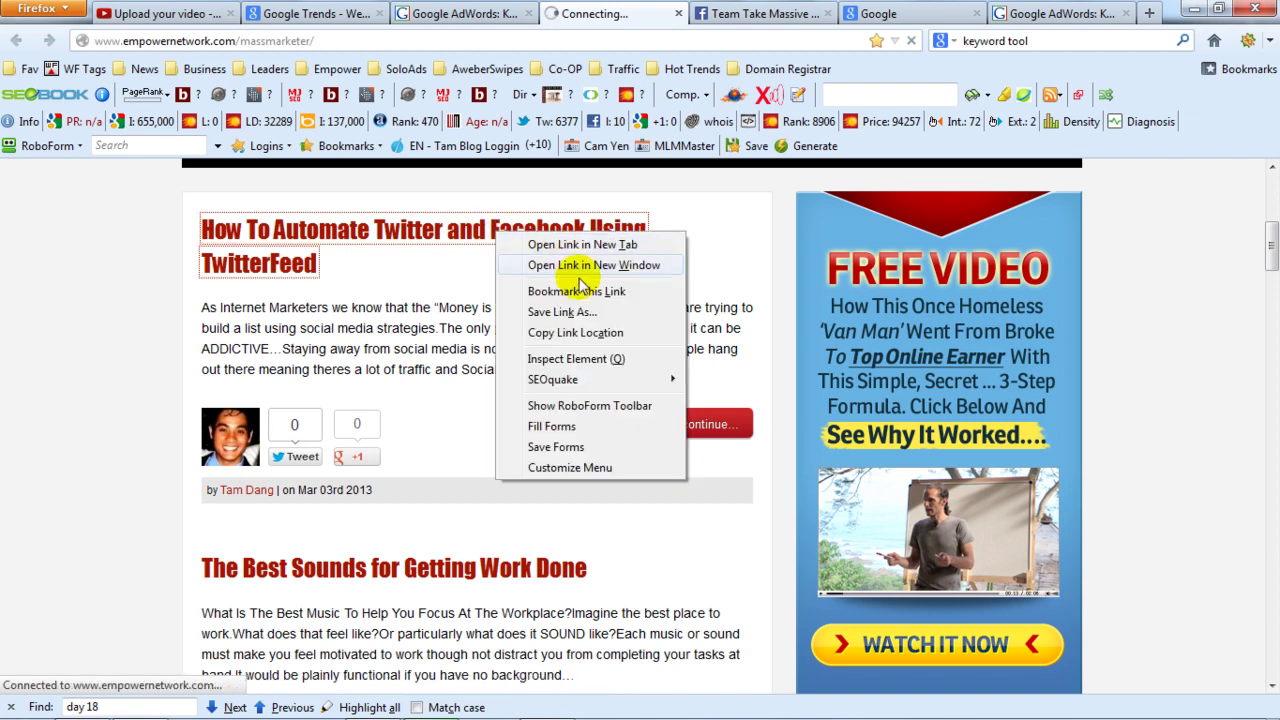
{"action": "left_click", "coordinate": [580, 333]}
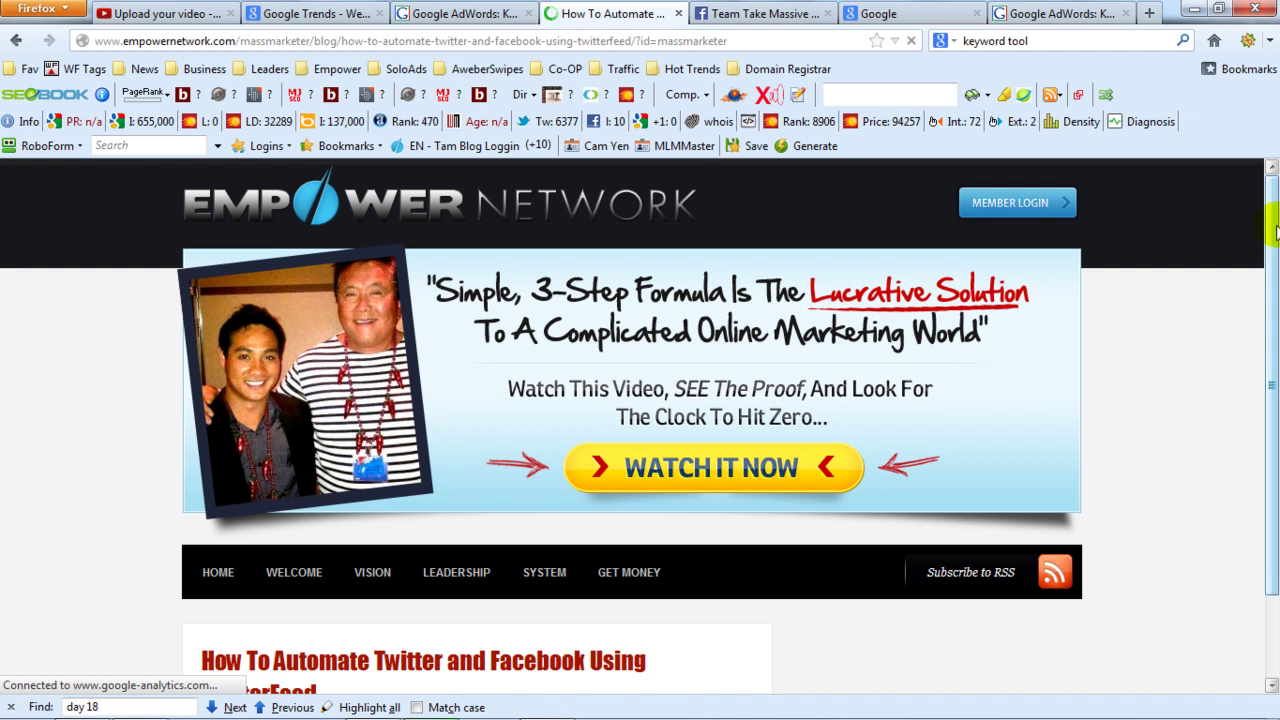
{"action": "left_click_drag", "start_coordinate": [1274, 225], "coordinate": [1273, 313]}
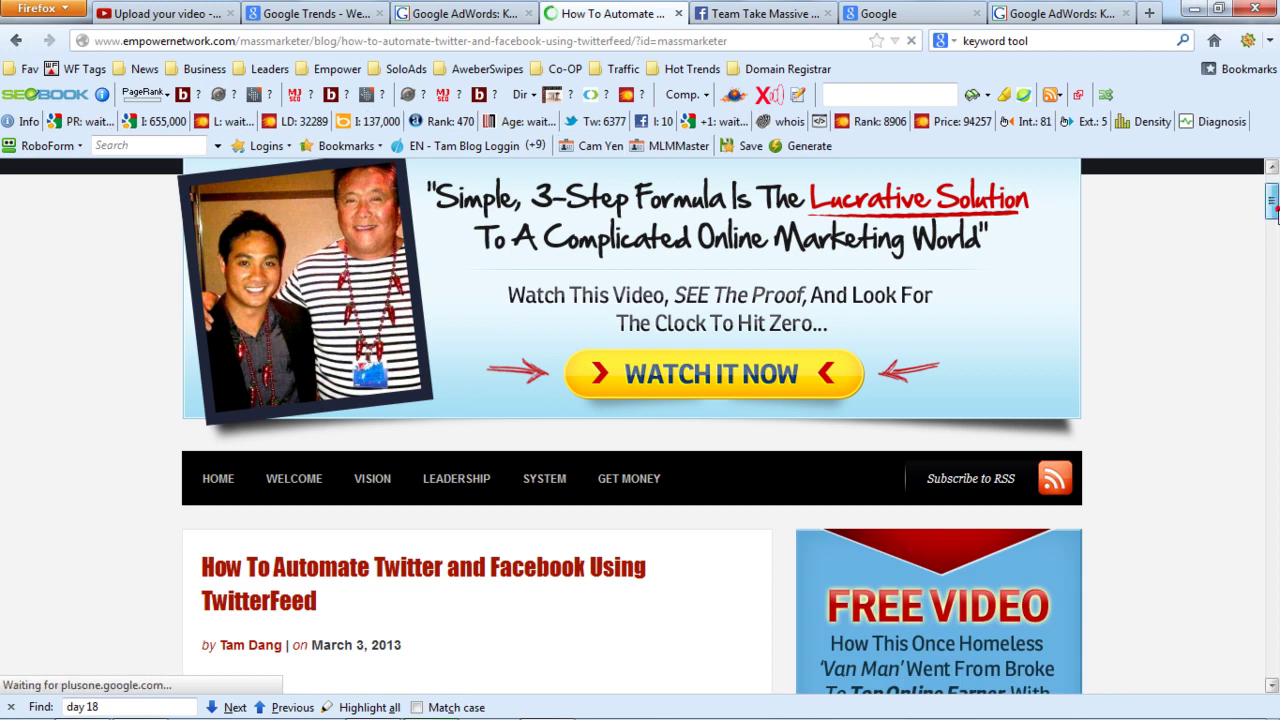
{"action": "mouse_move", "coordinate": [1276, 207]}
{"action": "left_mouse_down"}
{"action": "mouse_move", "coordinate": [1272, 288]}
{"action": "mouse_move", "coordinate": [1270, 215]}
{"action": "left_mouse_up"}
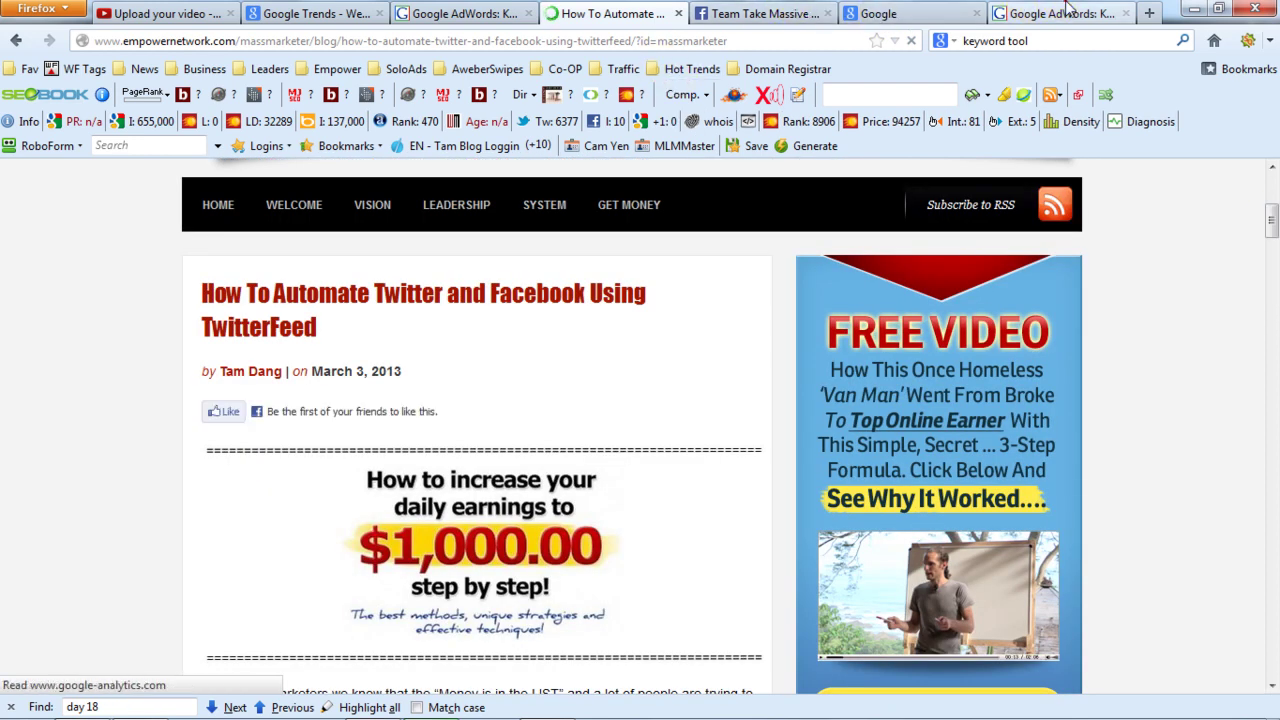
{"action": "left_click", "coordinate": [1068, 10]}
- Paste the TwitterFeed post's URL into Website, remove '?id=massmarketer', and search for ideas
{"action": "left_click", "coordinate": [508, 366]}
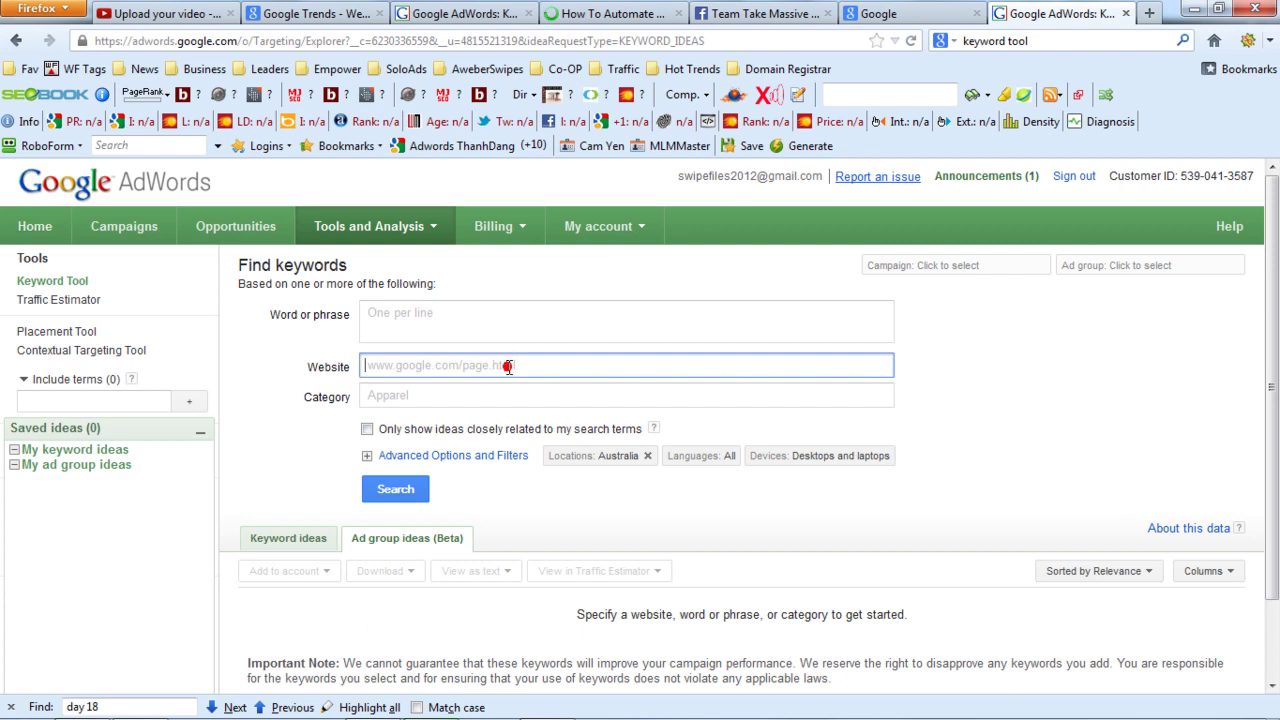
{"action": "left_click", "coordinate": [370, 317]}
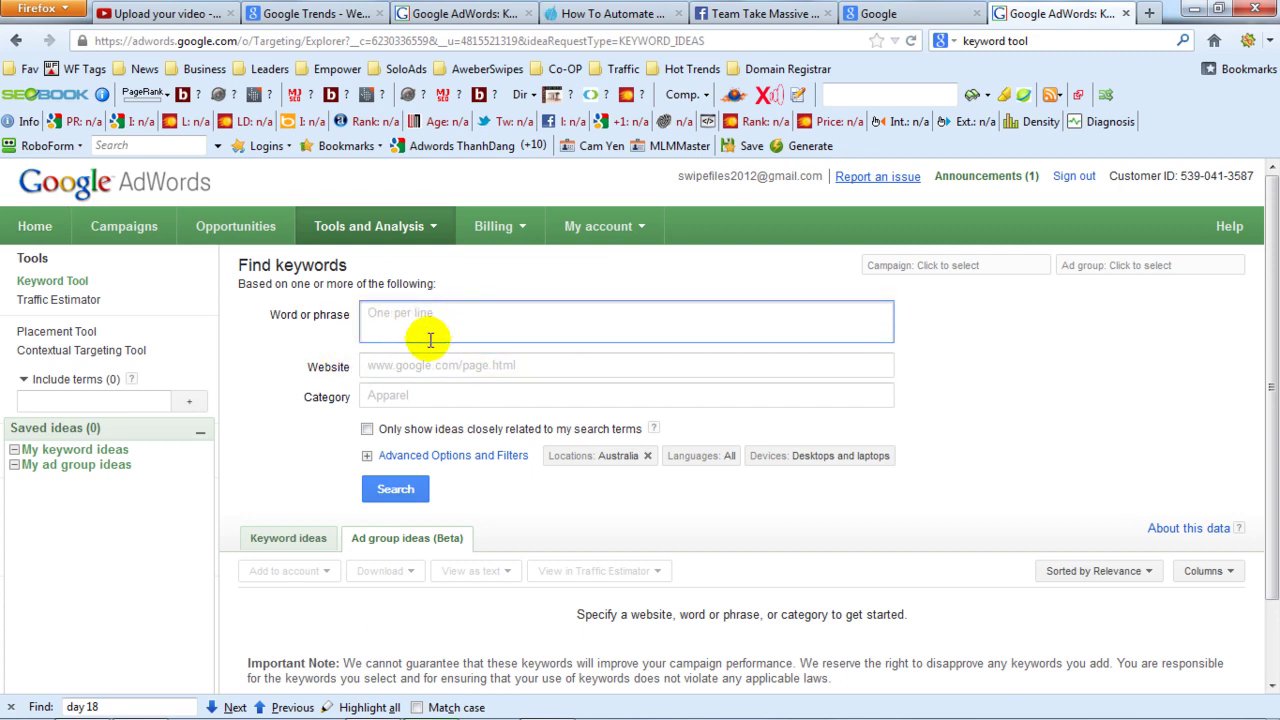
{"action": "left_click", "coordinate": [405, 369]}
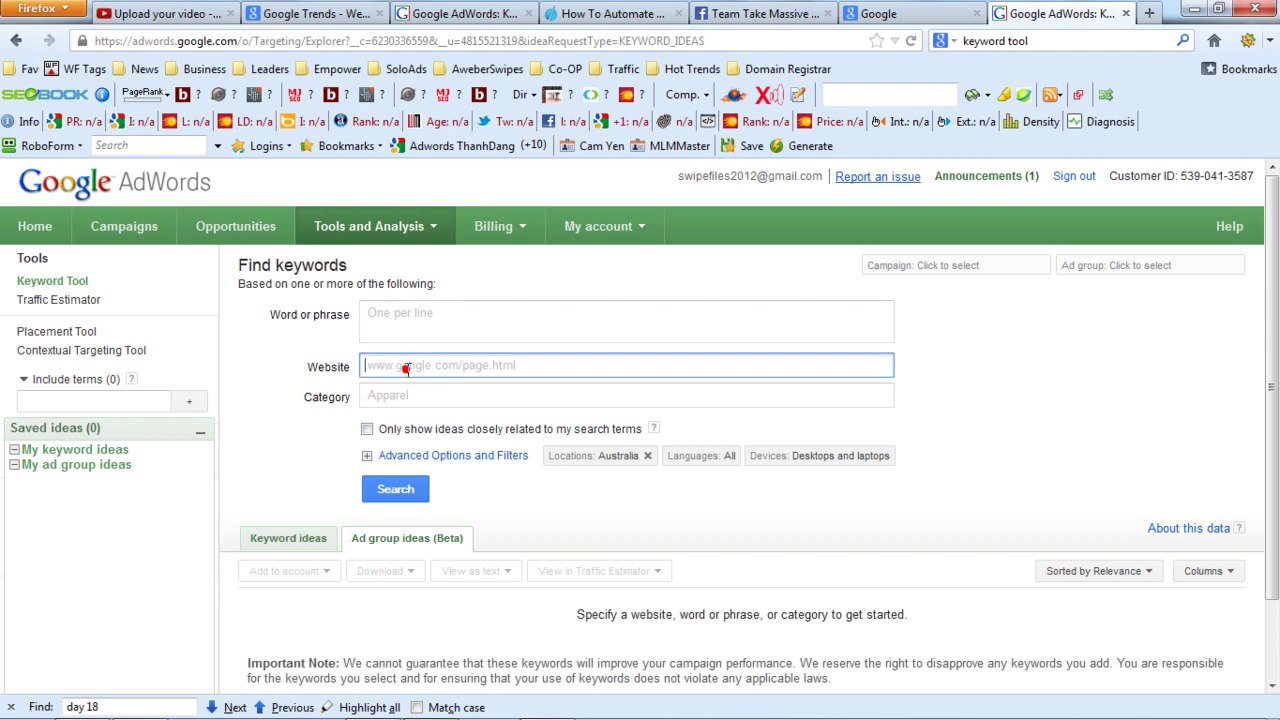
{"action": "double_click", "coordinate": [323, 366]}
{"action": "left_click", "coordinate": [381, 368]}
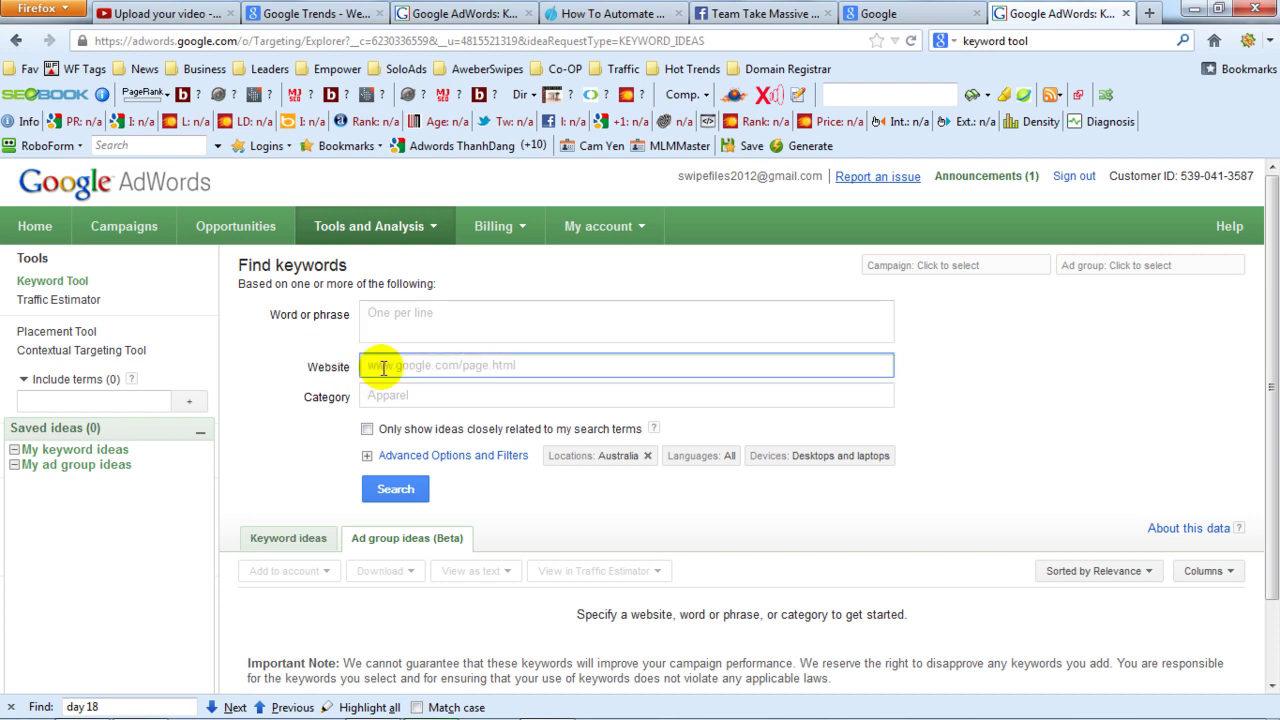
{"action": "key", "text": "ctrl+v"}
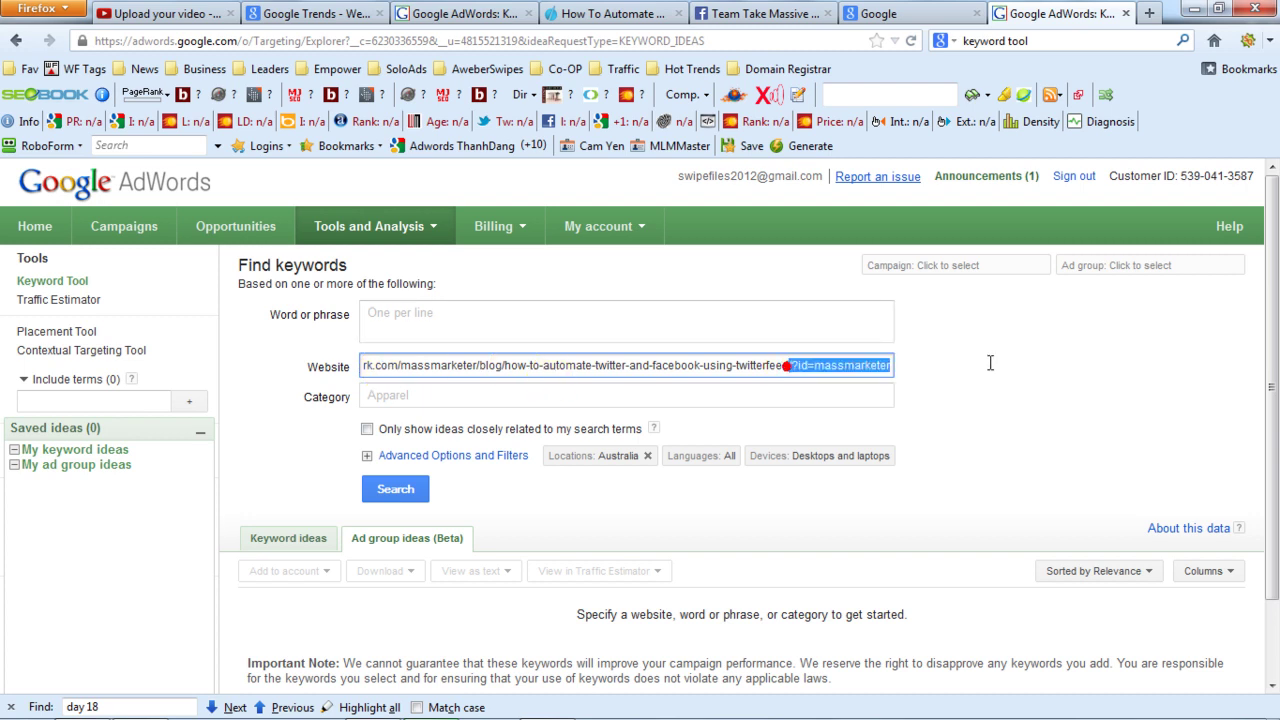
{"action": "key", "text": "BackSpace"}
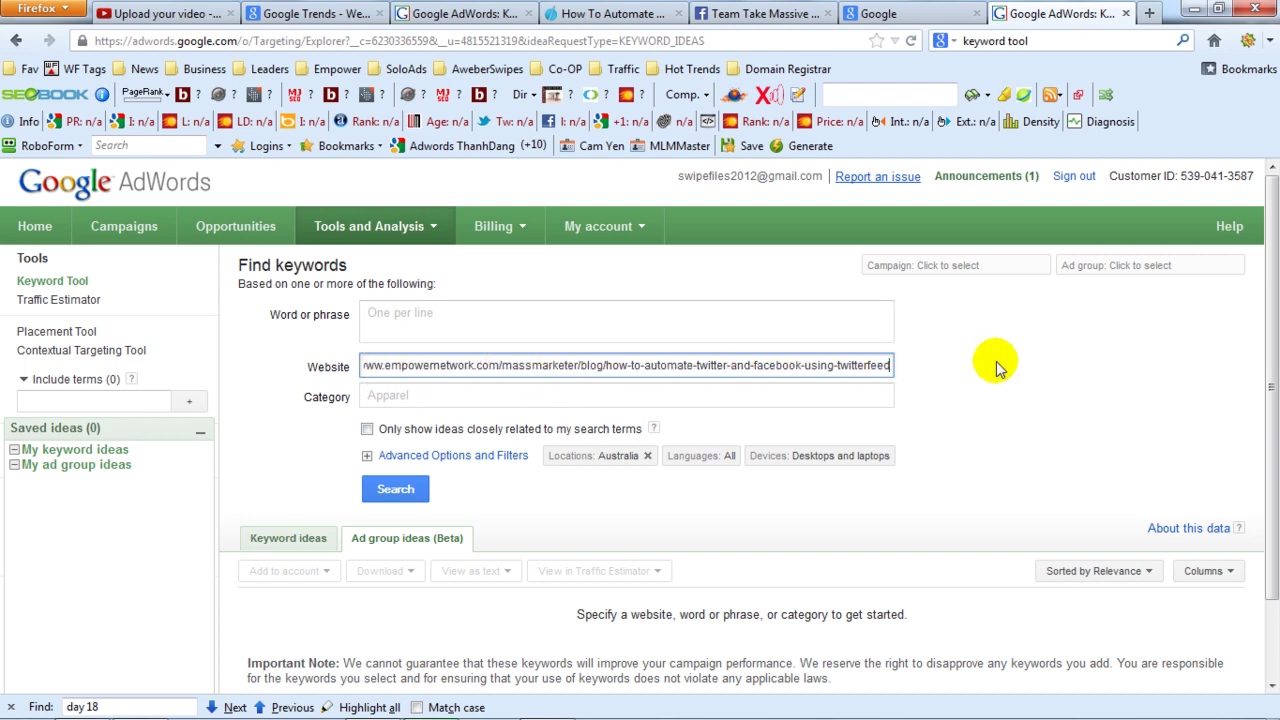
{"action": "left_click", "coordinate": [396, 490]}
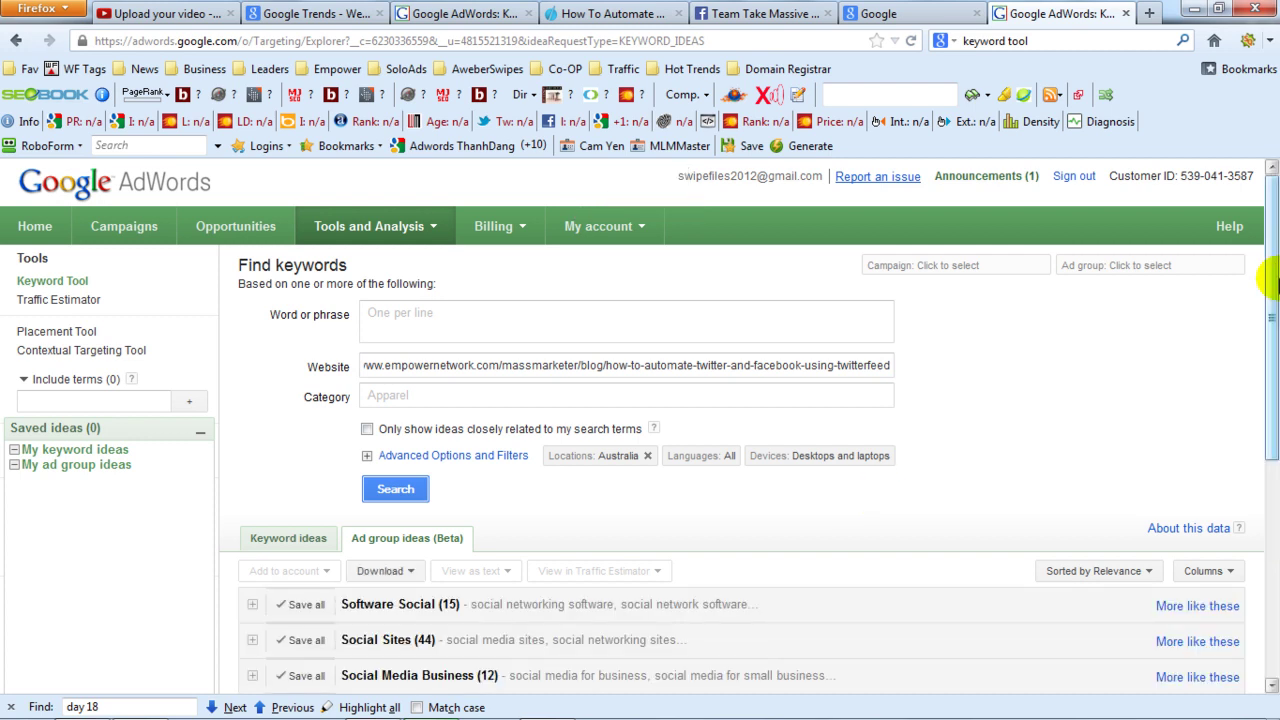
- After a glance at the blog post, show individual keyword ideas instead of ad group ideas
{"action": "left_click_drag", "start_coordinate": [1271, 290], "coordinate": [1271, 467]}
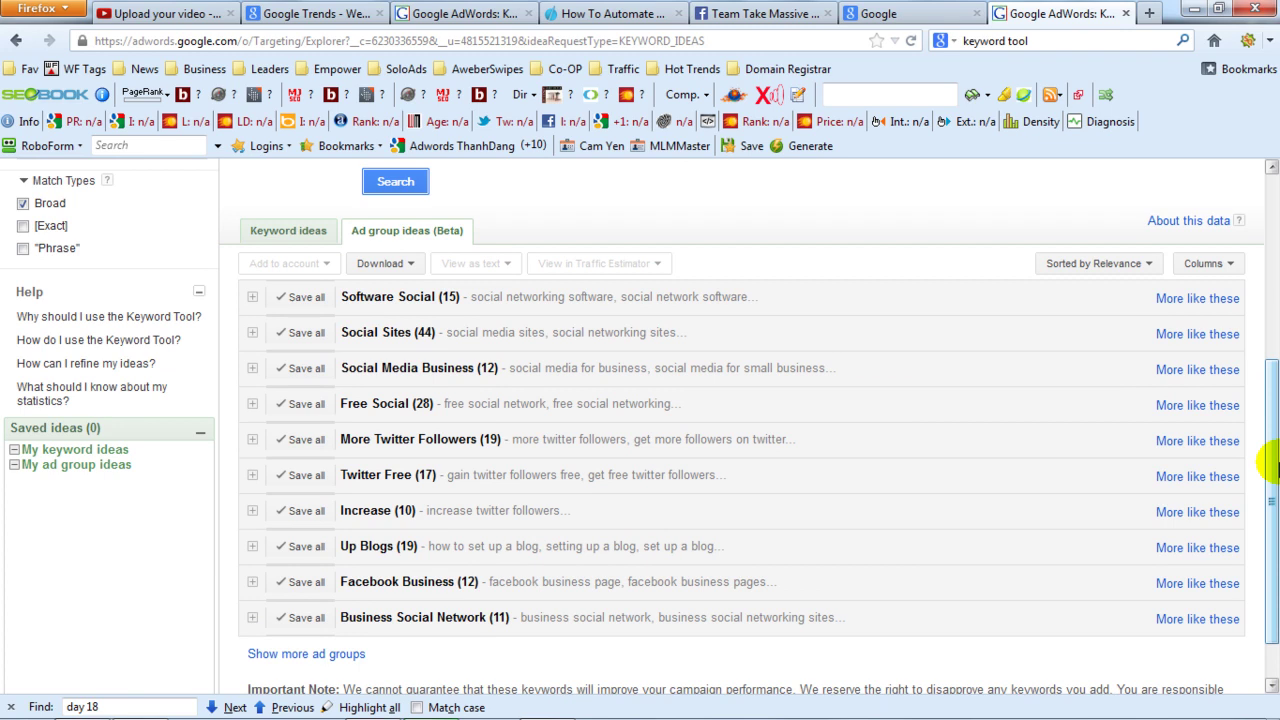
{"action": "left_click", "coordinate": [588, 12]}
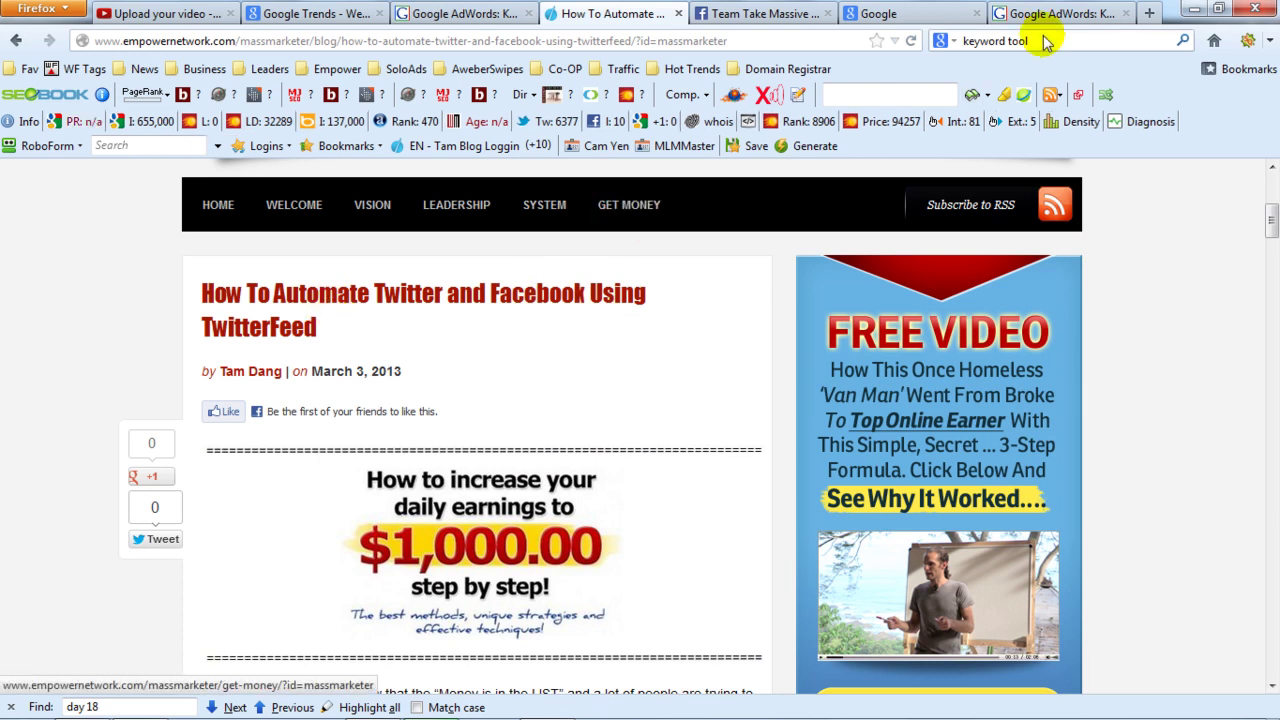
{"action": "left_click", "coordinate": [1008, 13]}
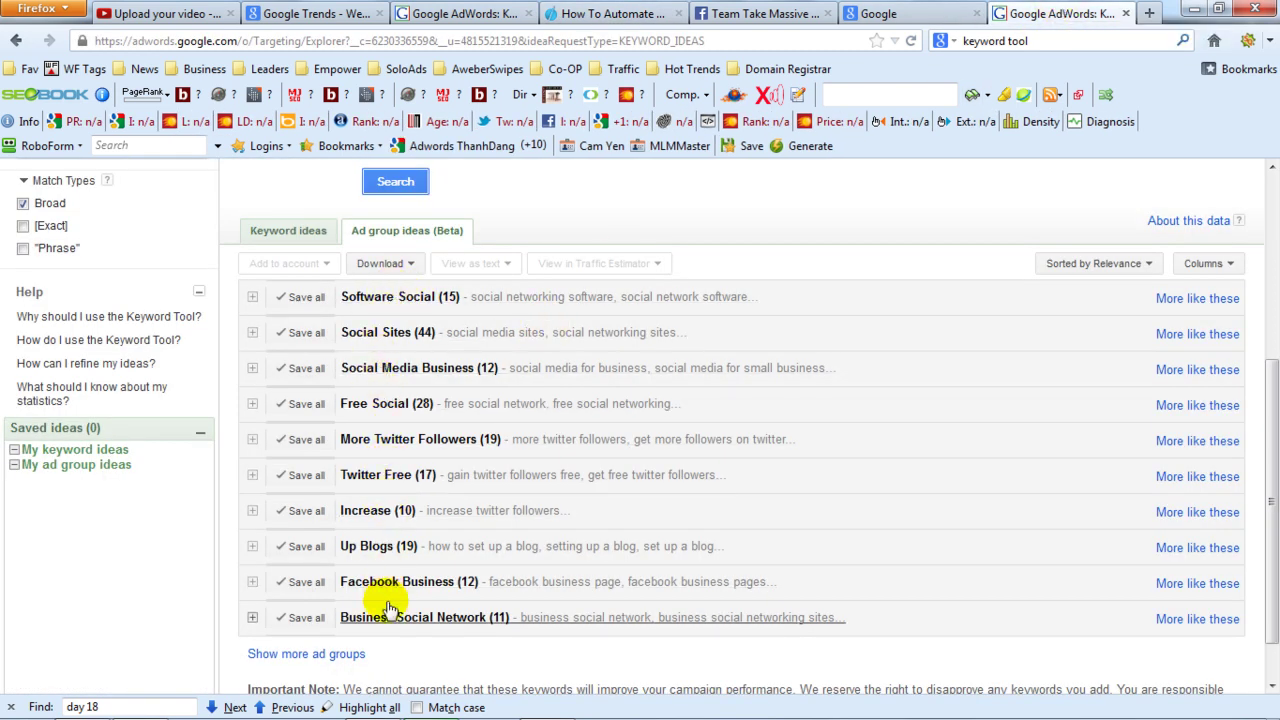
{"action": "left_click", "coordinate": [288, 230]}
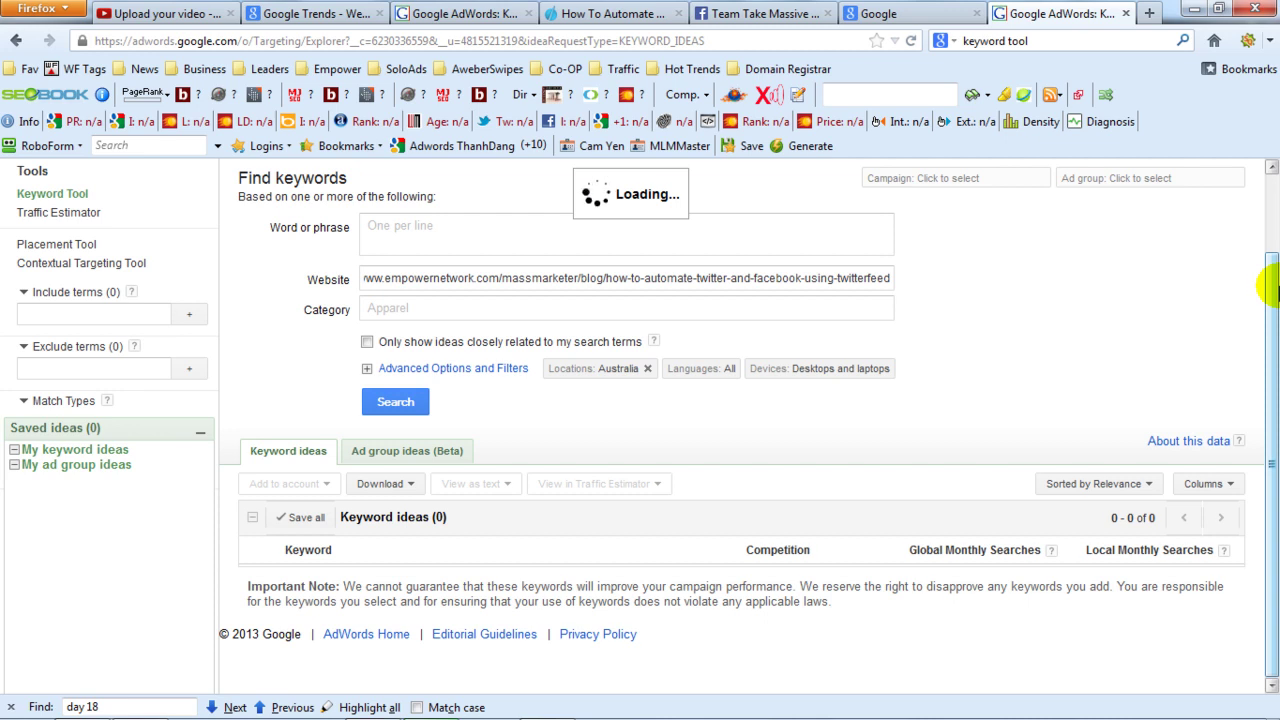
{"action": "scroll", "coordinate": [1270, 285], "scroll_direction": "down", "scroll_amount": 5}
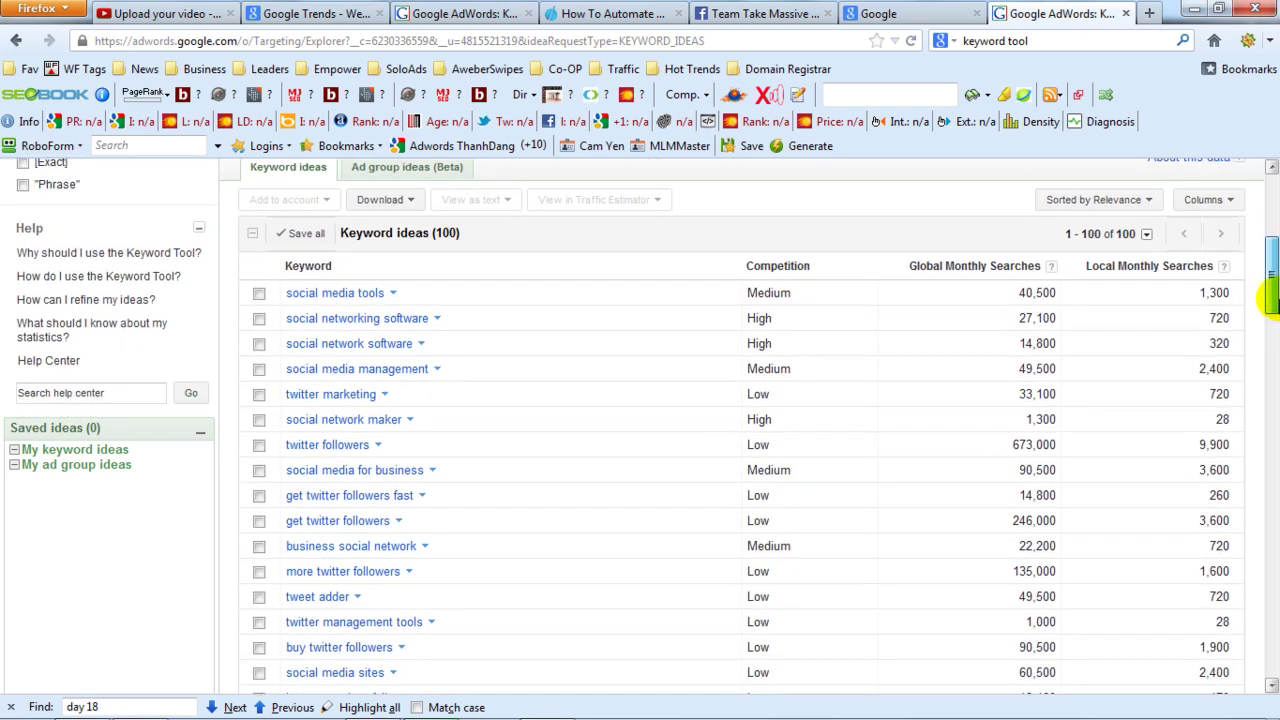
{"action": "scroll", "coordinate": [1270, 290], "scroll_direction": "down", "scroll_amount": 6}
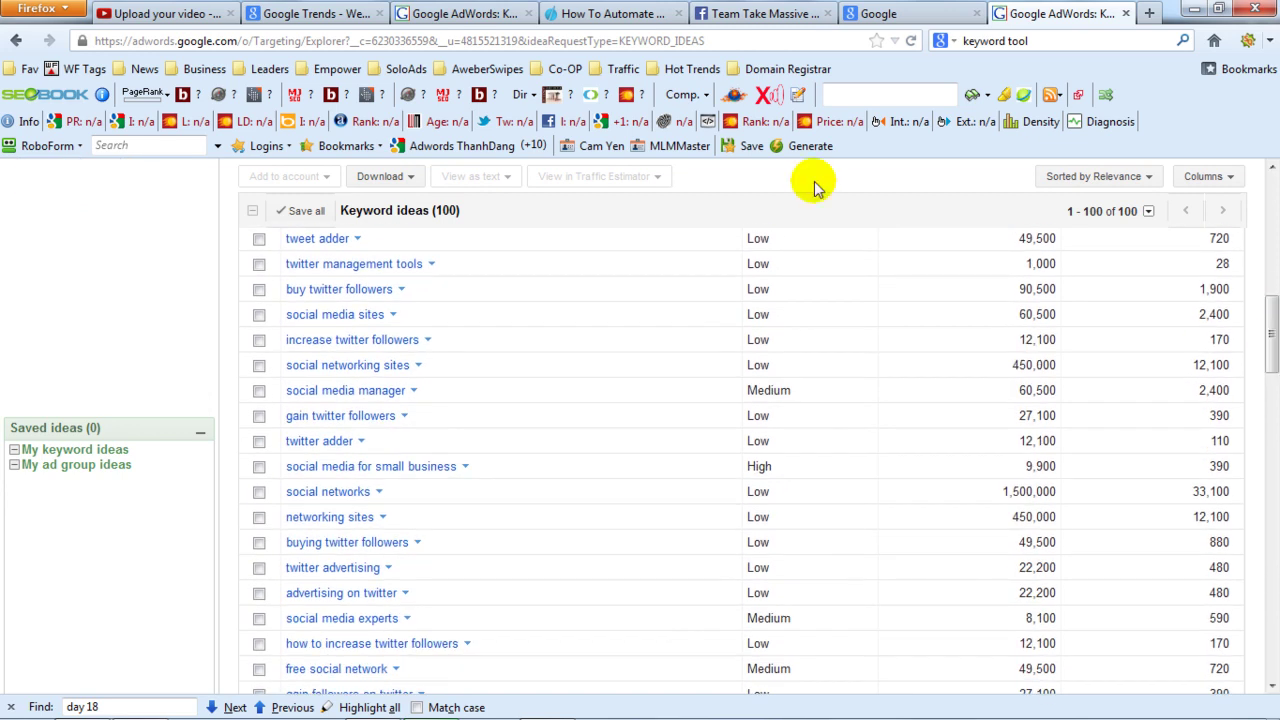
{"action": "left_click", "coordinate": [628, 12]}
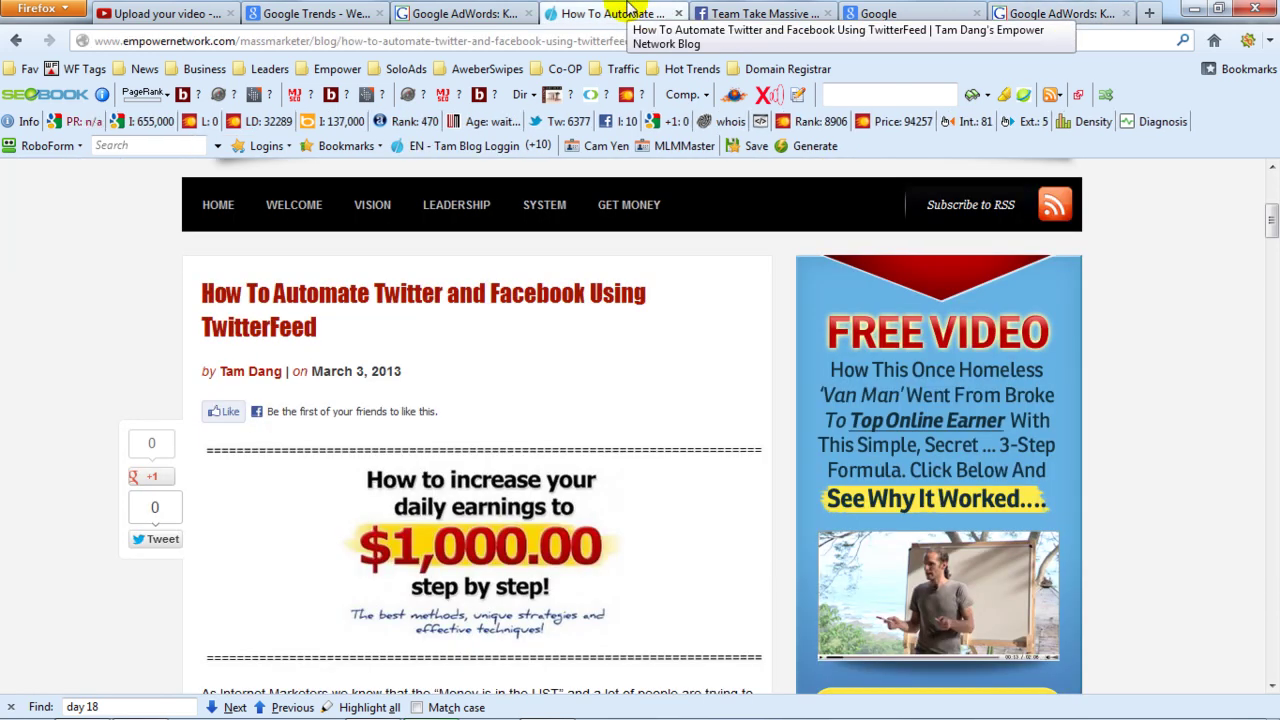
{"action": "left_click", "coordinate": [1055, 12]}
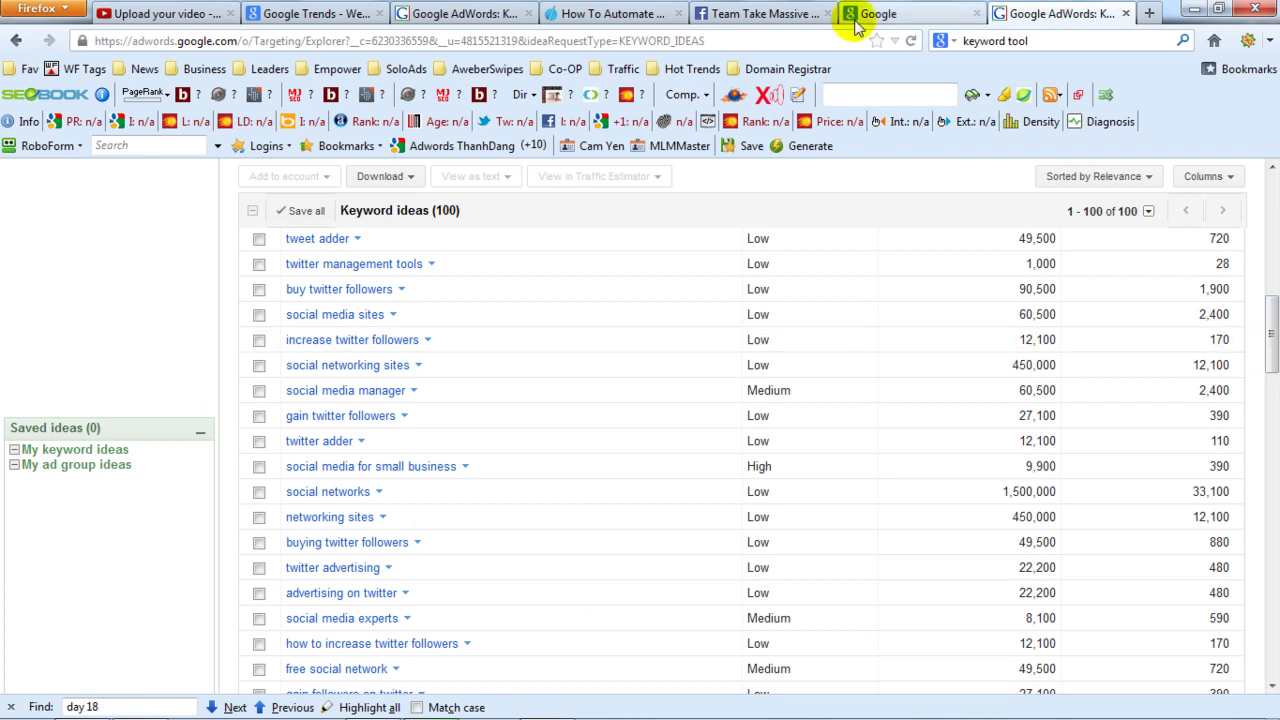
{"action": "left_click", "coordinate": [640, 13]}
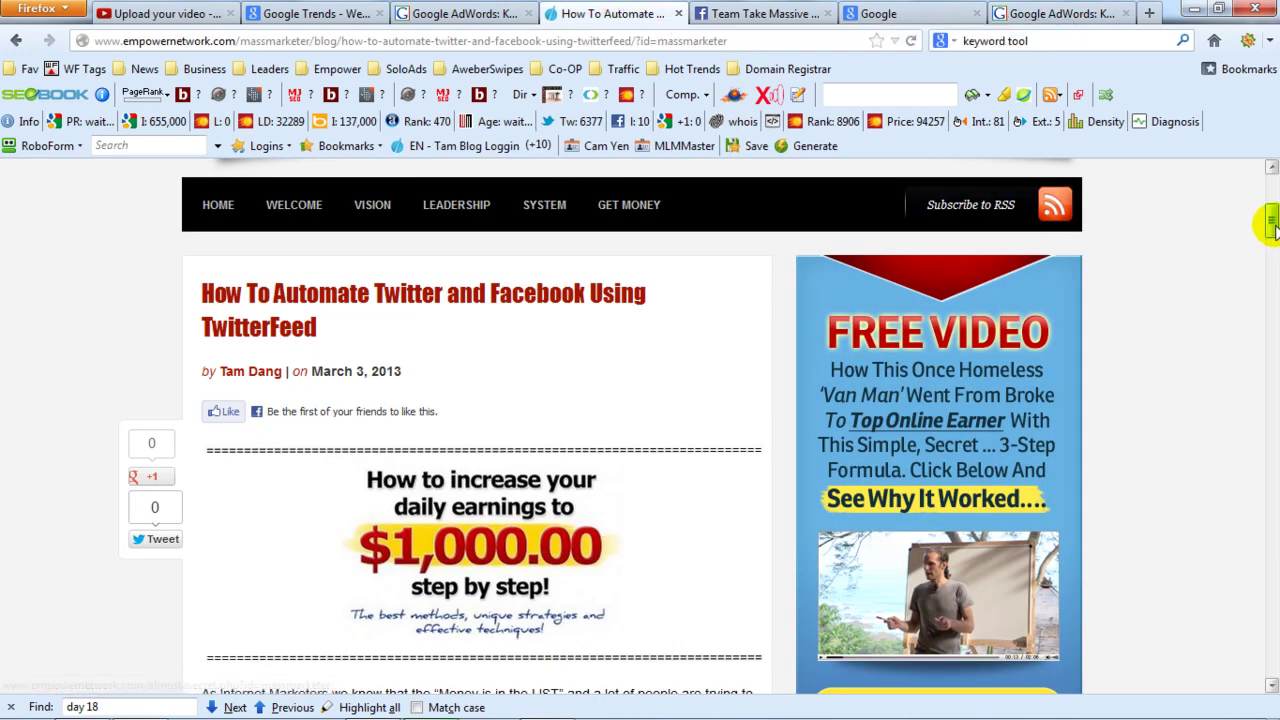
{"action": "left_click_drag", "start_coordinate": [1271, 223], "coordinate": [1272, 250]}
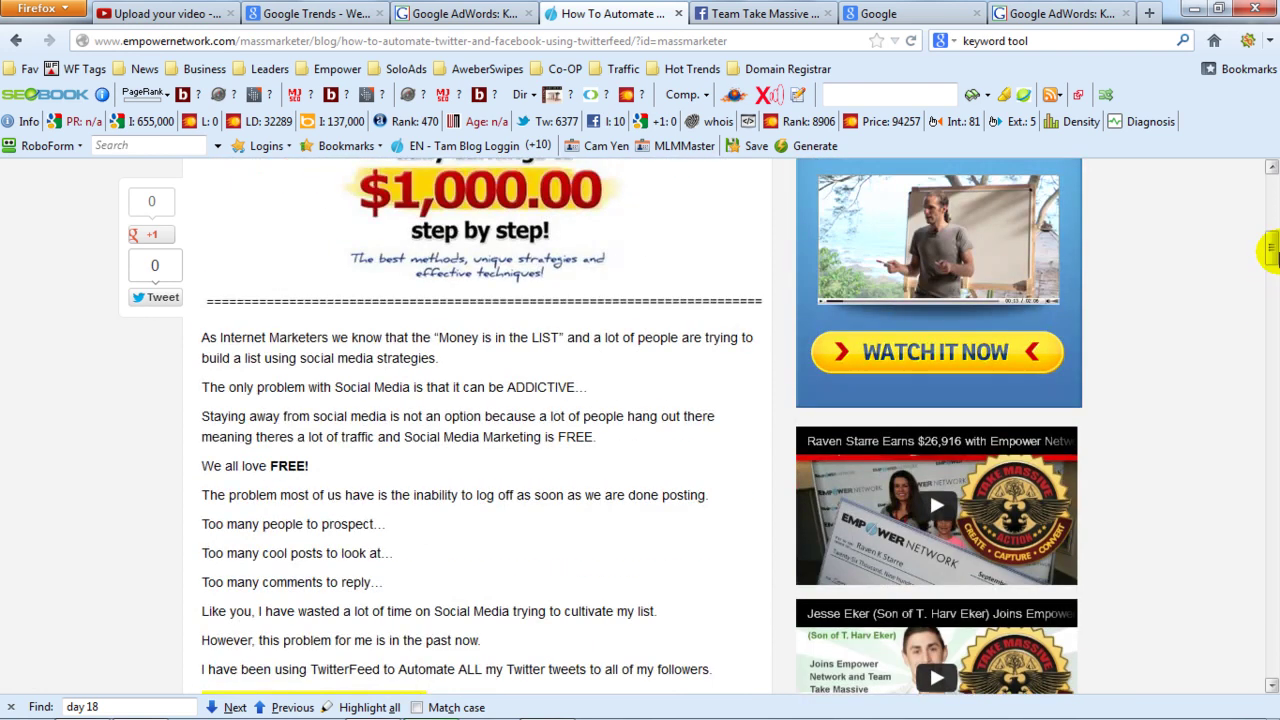
{"action": "left_click", "coordinate": [1060, 13]}
{"action": "left_click_drag", "start_coordinate": [1275, 360], "coordinate": [1270, 330]}
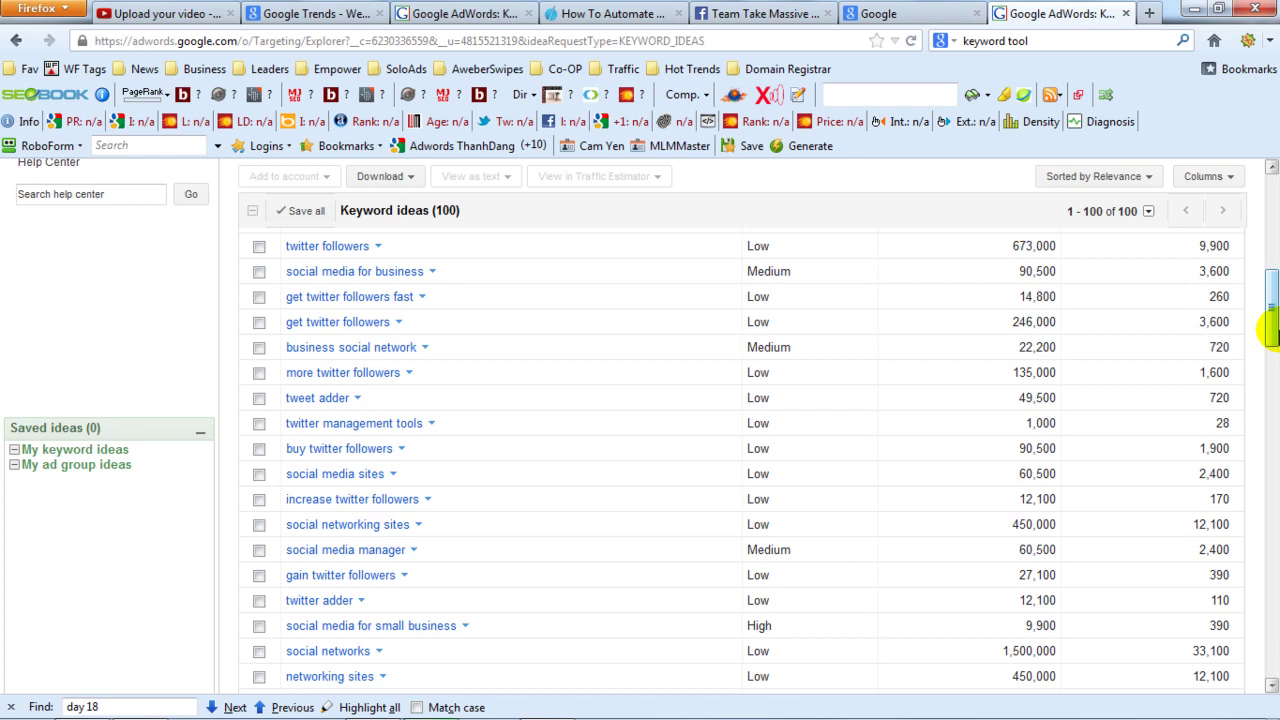
{"action": "left_click_drag", "start_coordinate": [1275, 337], "coordinate": [1249, 237]}
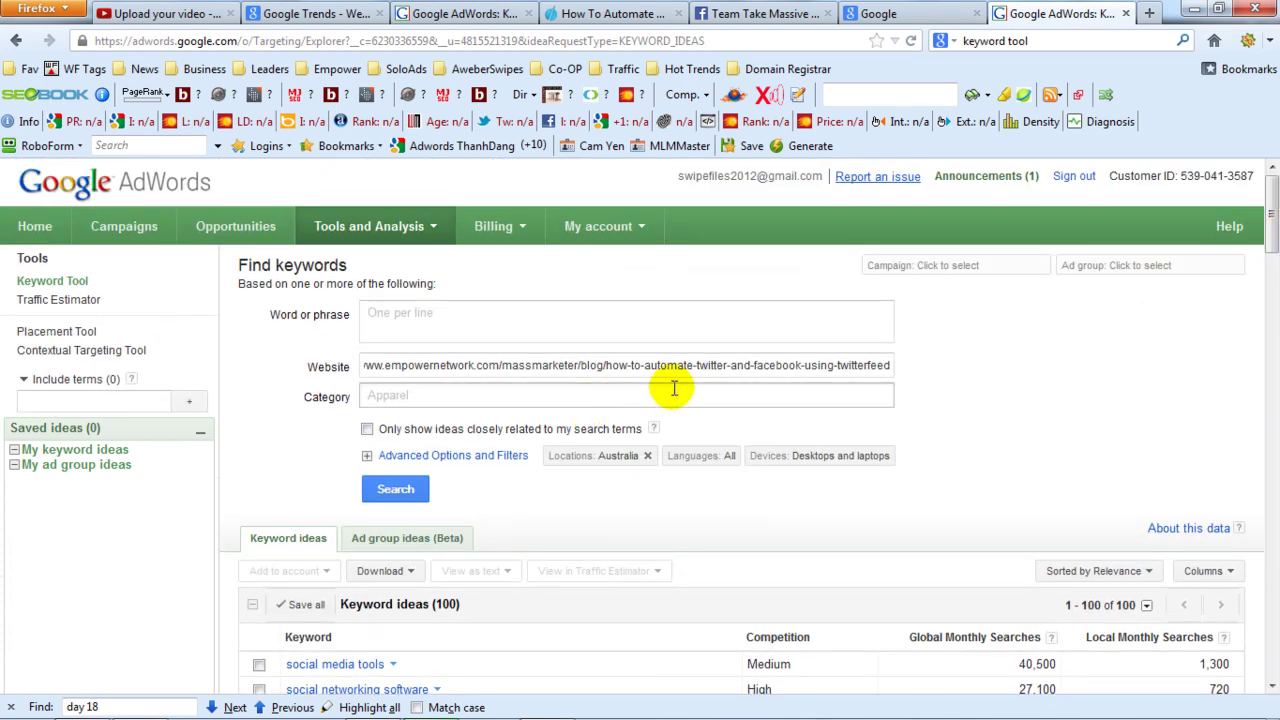
{"action": "double_click", "coordinate": [729, 366]}
{"action": "left_click", "coordinate": [729, 366]}
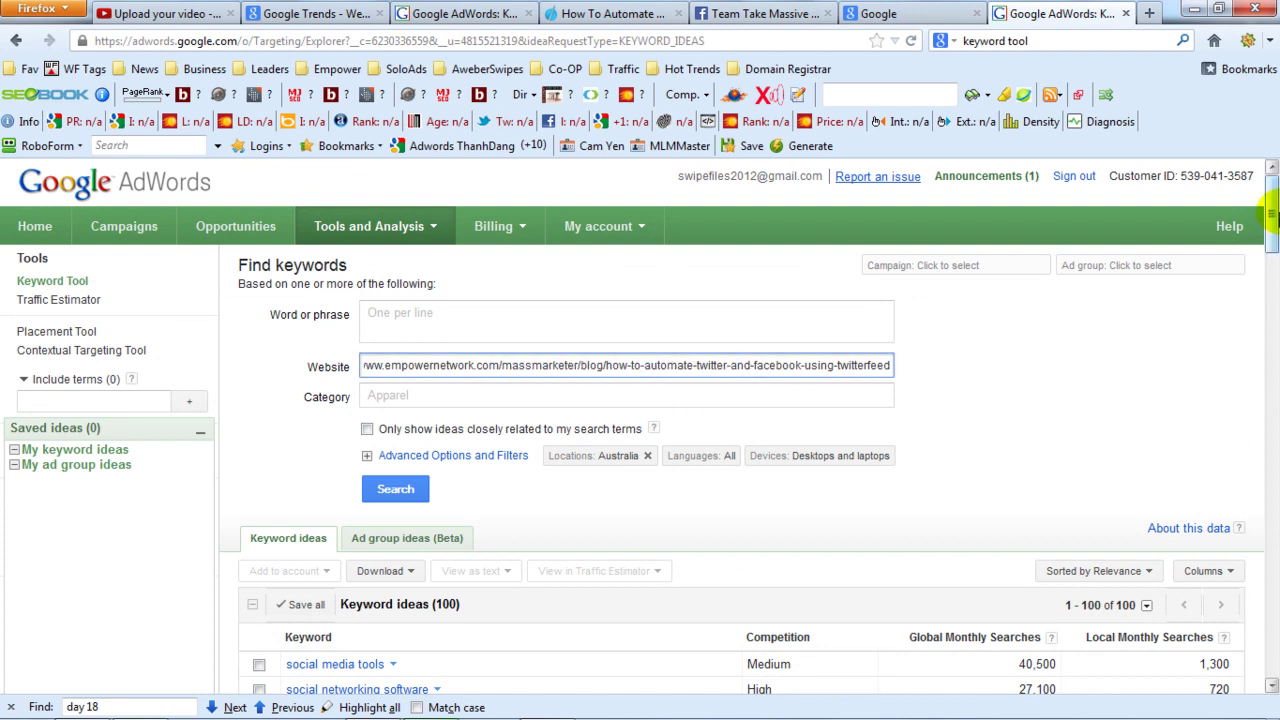
{"action": "left_click_drag", "start_coordinate": [1272, 210], "coordinate": [1274, 272]}
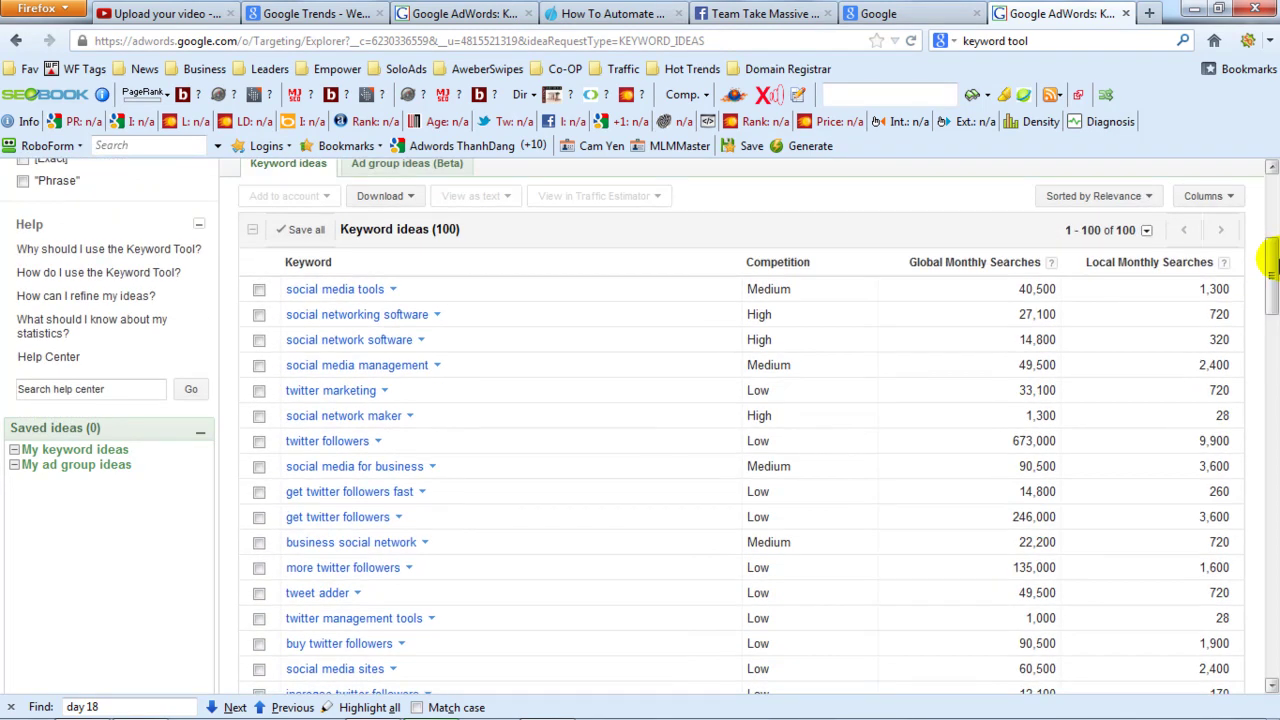
- Save the first ideas, from social media tools through social media for business
{"action": "left_click", "coordinate": [259, 290]}
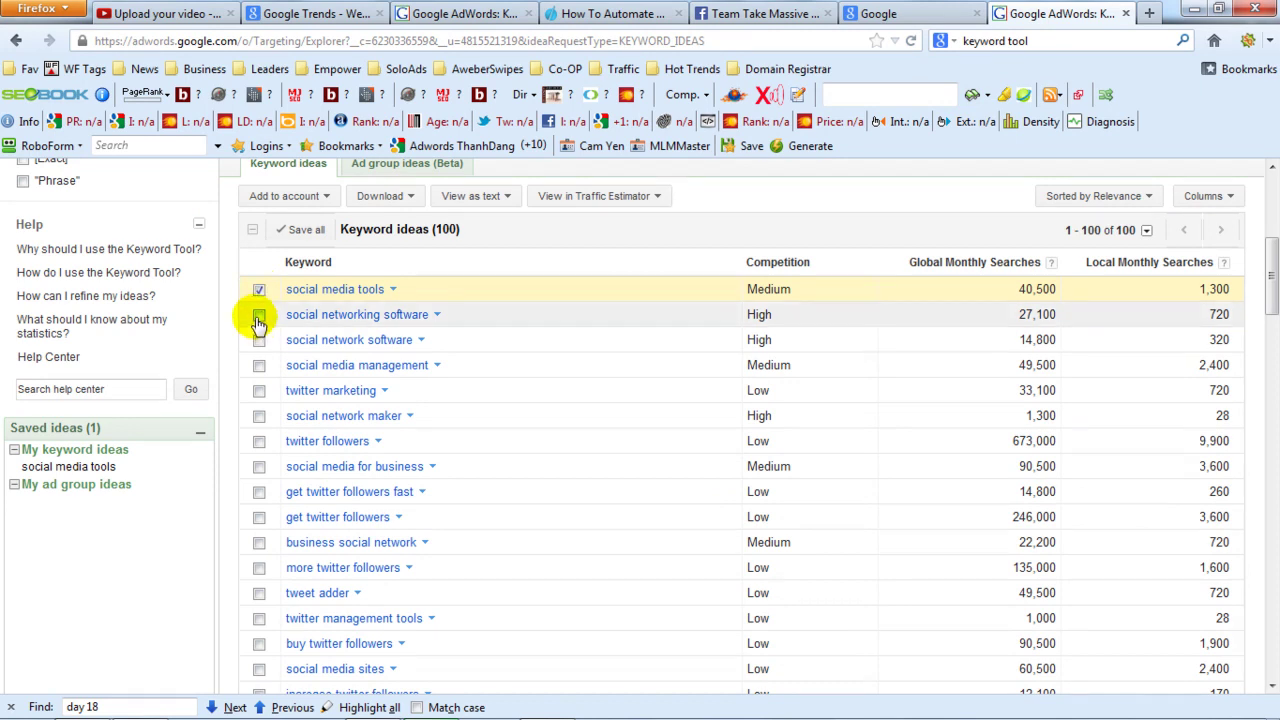
{"action": "left_click", "coordinate": [259, 314]}
{"action": "left_click", "coordinate": [259, 340]}
{"action": "left_click", "coordinate": [259, 365]}
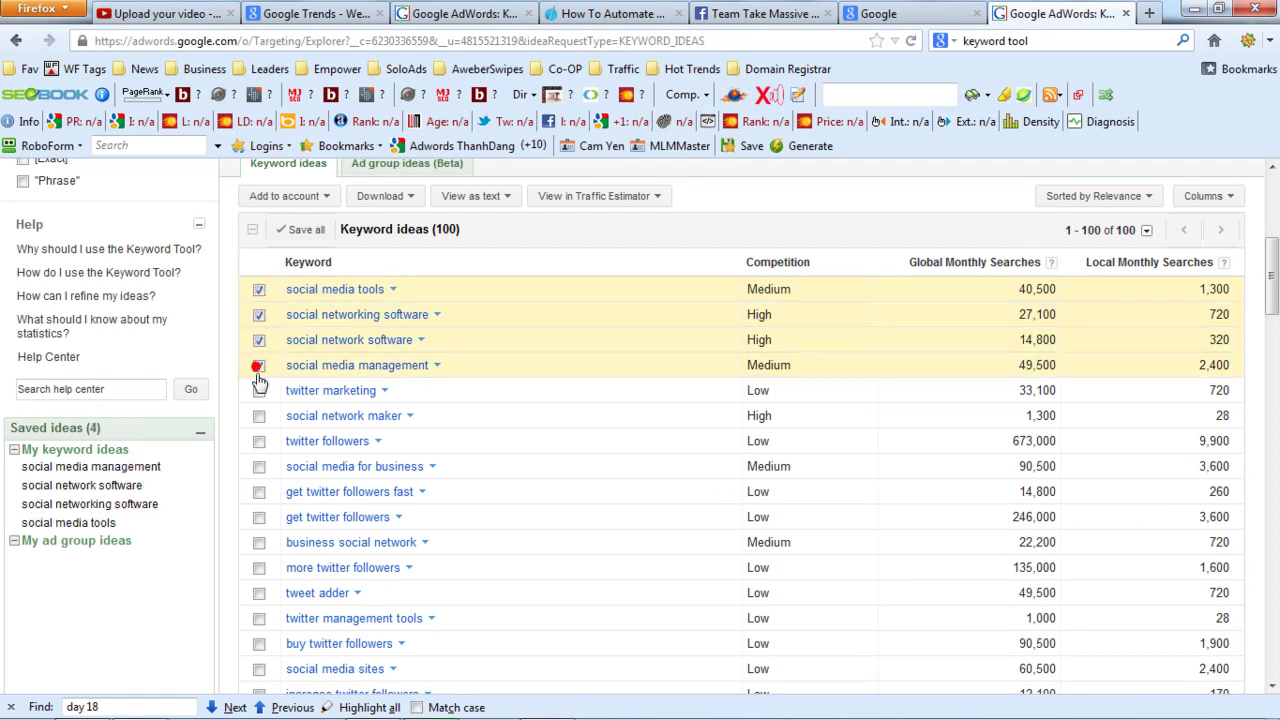
{"action": "left_click", "coordinate": [259, 391]}
{"action": "left_click", "coordinate": [259, 416]}
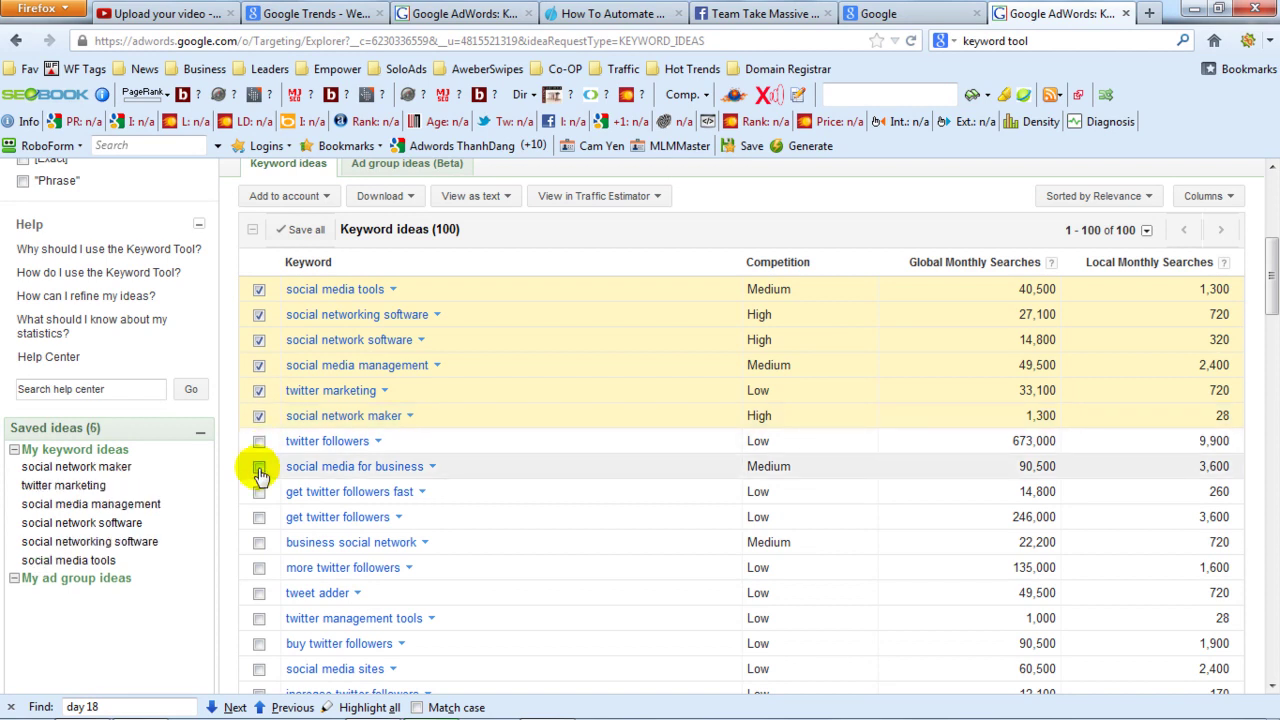
{"action": "left_click", "coordinate": [259, 466]}
- Save get twitter followers fast through twitter management tools, then open the view-as-text choices
{"action": "left_click", "coordinate": [259, 492]}
{"action": "left_click", "coordinate": [259, 517]}
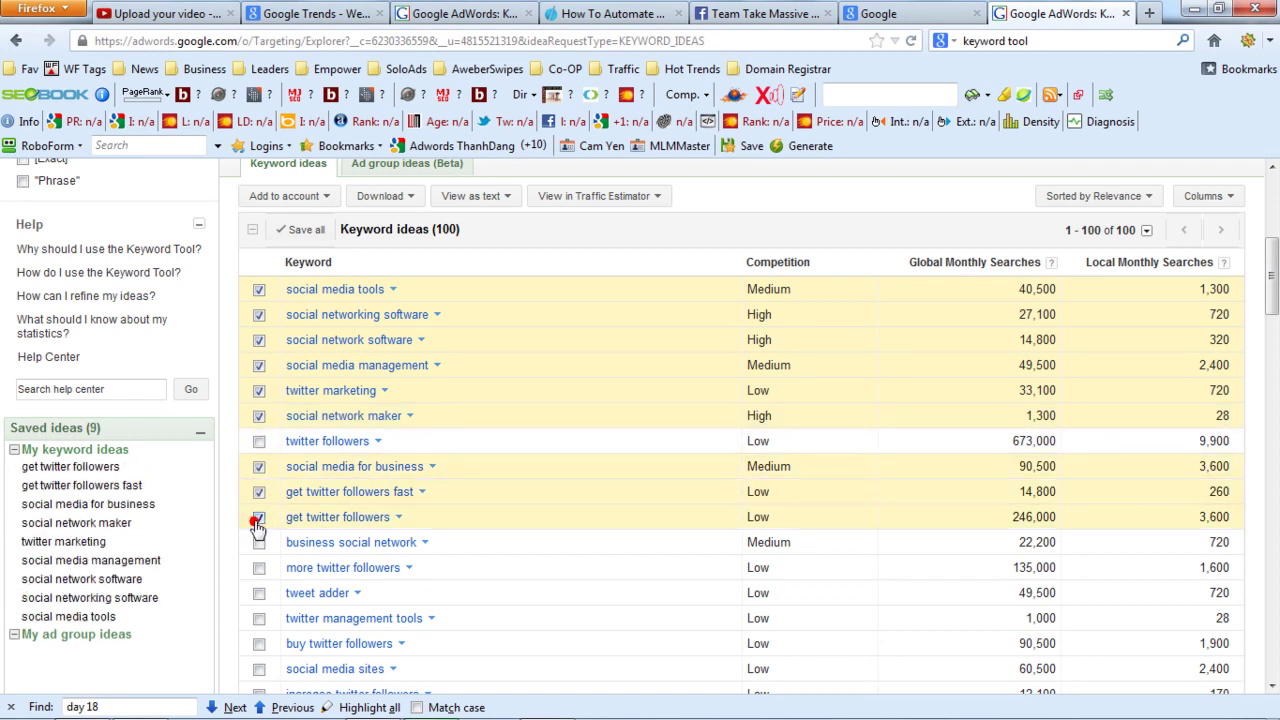
{"action": "left_click", "coordinate": [259, 542]}
{"action": "left_click", "coordinate": [259, 567]}
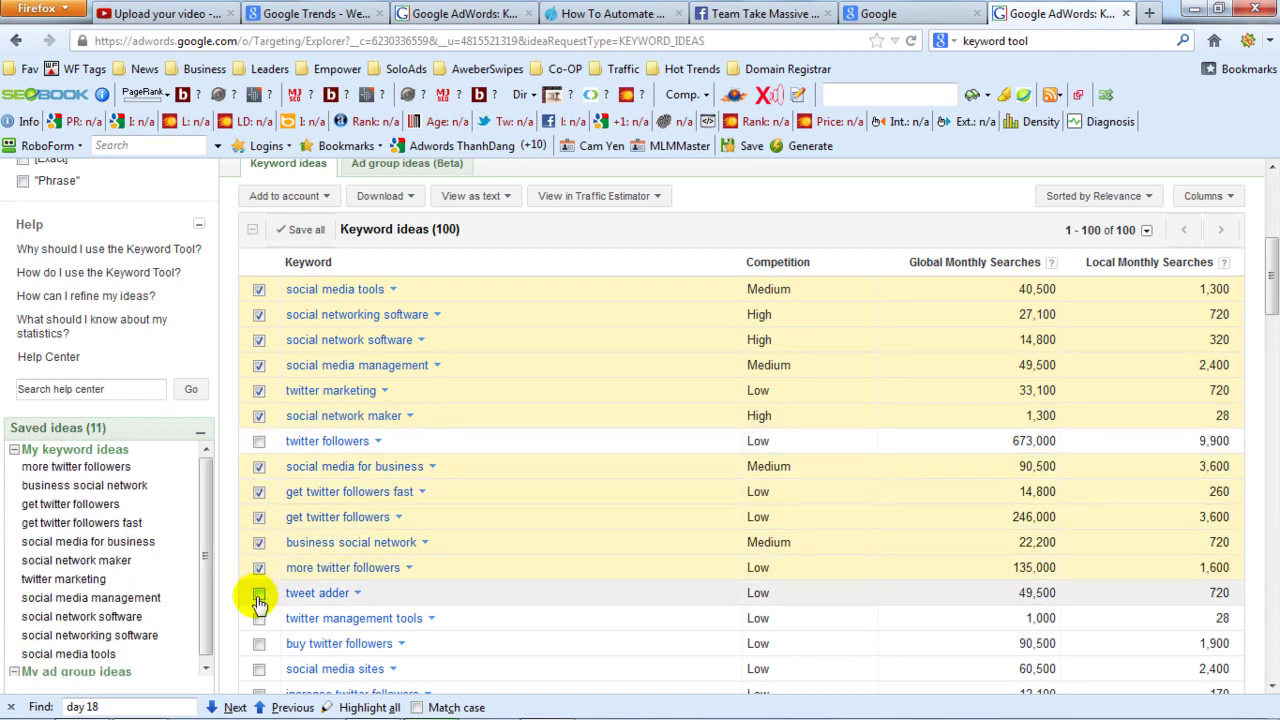
{"action": "left_click", "coordinate": [259, 593]}
{"action": "left_click", "coordinate": [259, 620]}
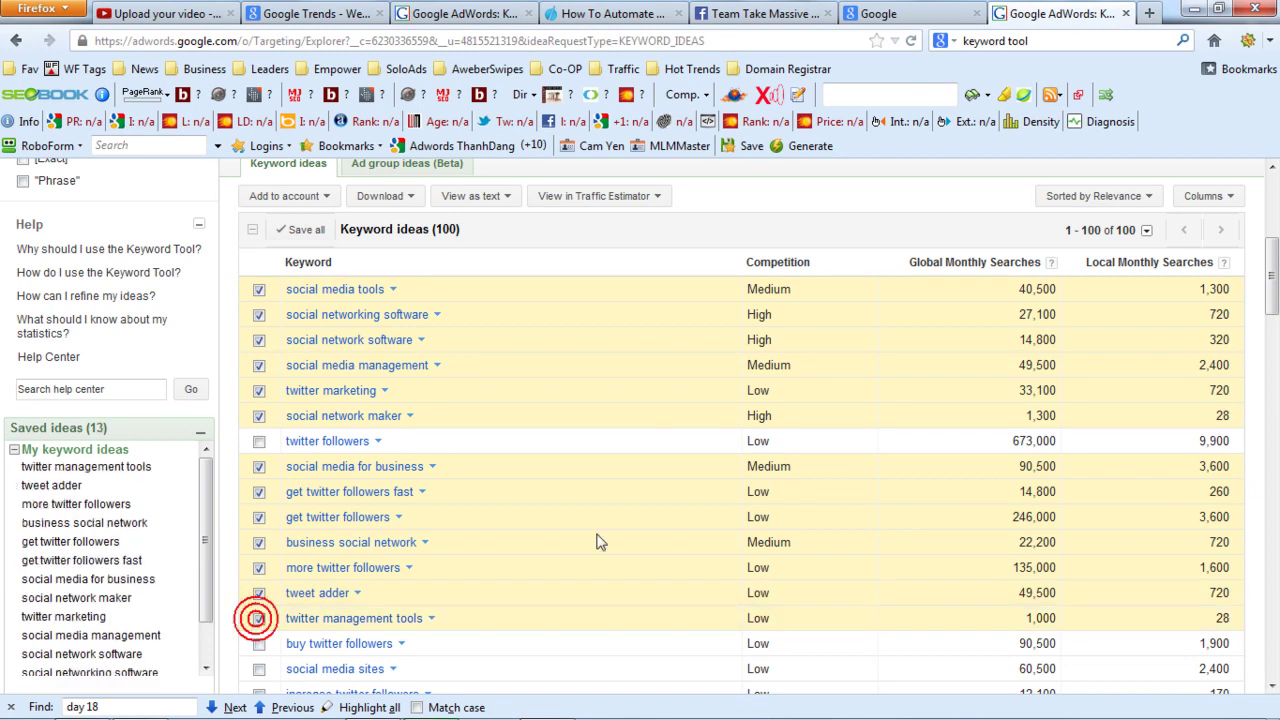
{"action": "scroll", "coordinate": [1268, 300], "scroll_direction": "up", "scroll_amount": 3}
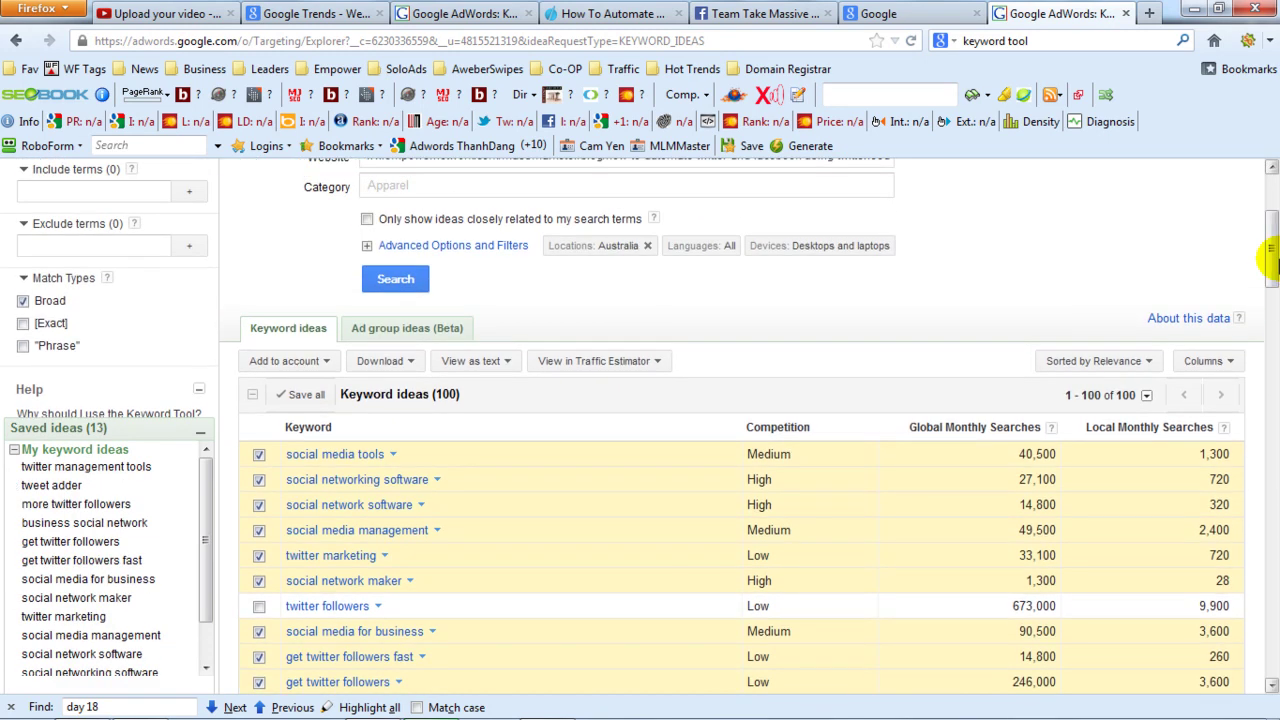
{"action": "left_click", "coordinate": [491, 360]}
- Show the saved keyword ideas as plain text and start appending commas to each line
{"action": "left_click", "coordinate": [493, 392]}
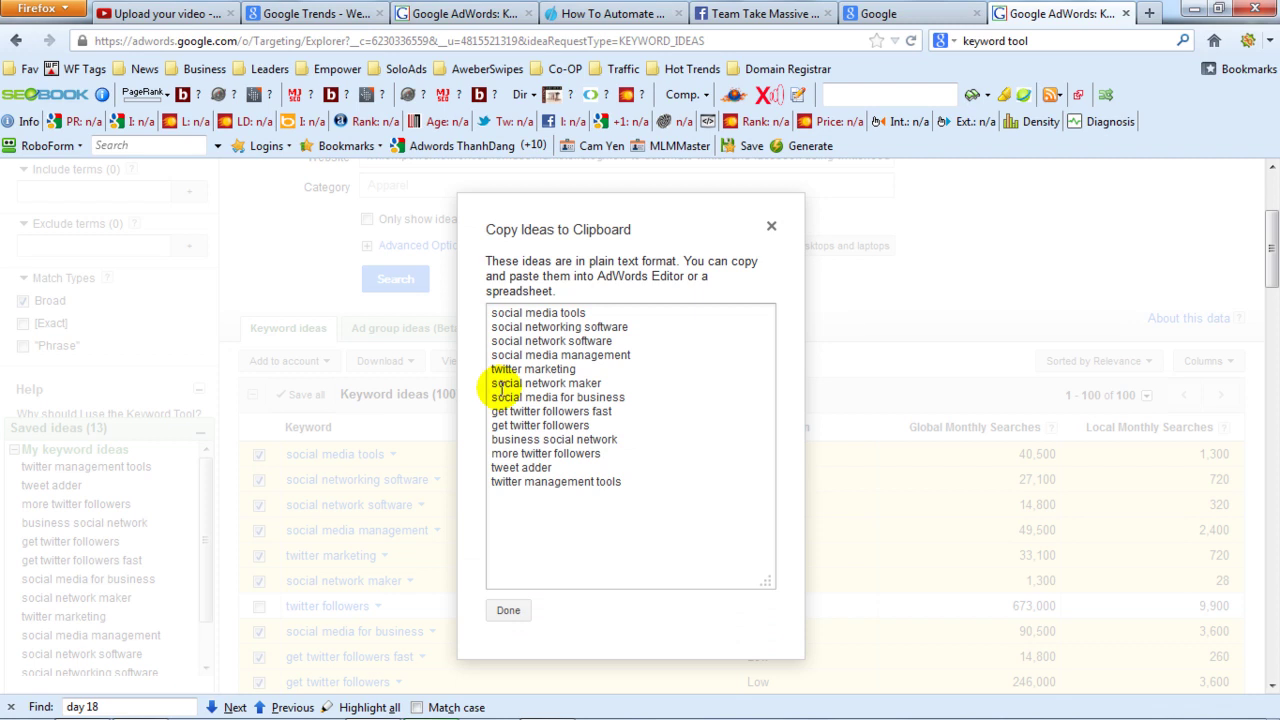
{"action": "left_click", "coordinate": [659, 313]}
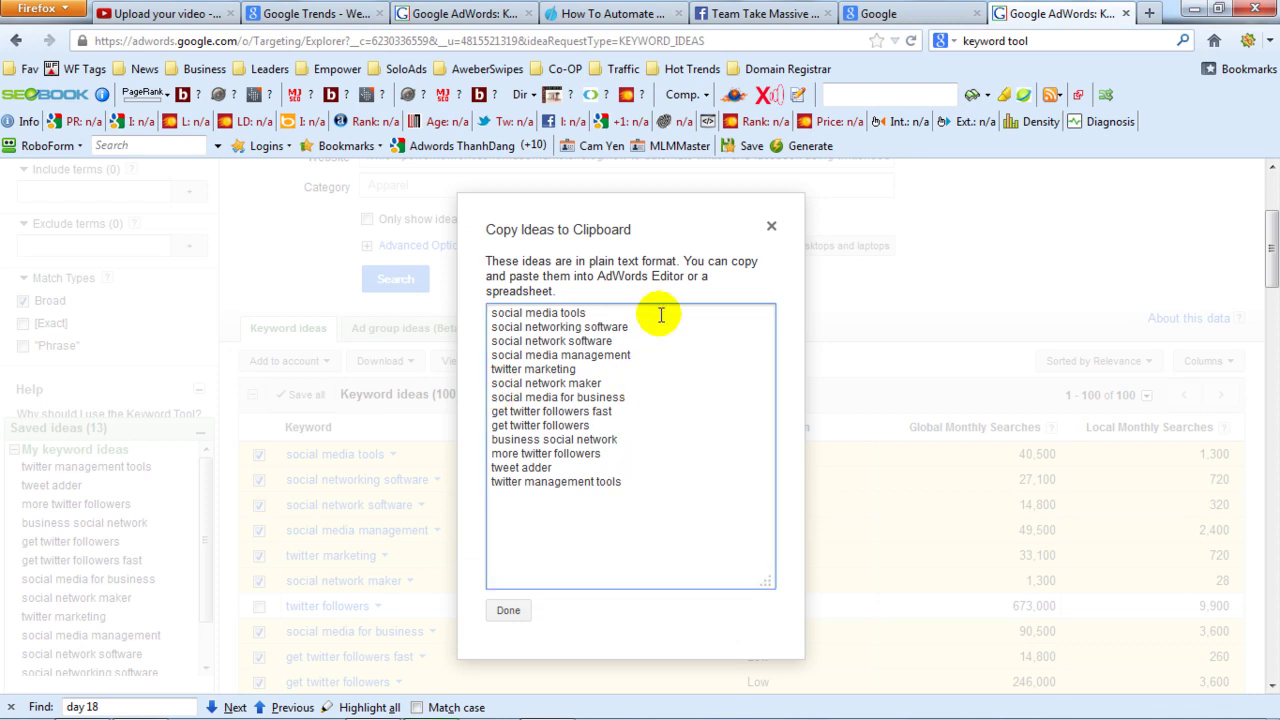
{"action": "key", "text": "Right"}
{"action": "key", "text": "Right"}
{"action": "key", "text": "Right"}
{"action": "key", "text": "Right"}
{"action": "key", "text": "Right"}
{"action": "key", "text": "Right"}
{"action": "type", "text": ","}
{"action": "key", "text": "Down"}
{"action": "type", "text": ","}
{"action": "key", "text": "Down"}
{"action": "key", "text": "Right"}
{"action": "key", "text": "Right"}
{"action": "key", "text": "Right"}
{"action": "key", "text": "Right"}
{"action": "type", "text": ","}
- Finish comma-separating the 13 keywords, select the whole list, and return to the blog post tab
{"action": "key", "text": "Down"}
{"action": "key", "text": "Right"}
{"action": "key", "text": "Left"}
{"action": "type", "text": ","}
{"action": "key", "text": "Down"}
{"action": "type", "text": ",,"}
{"action": "key", "text": "Down"}
{"action": "key", "text": "Right"}
{"action": "key", "text": "Right"}
{"action": "key", "text": "Right"}
{"action": "key", "text": "Right"}
{"action": "key", "text": "Right"}
{"action": "key", "text": "Right"}
{"action": "key", "text": "Left"}
{"action": "type", "text": ","}
{"action": "key", "text": "Down"}
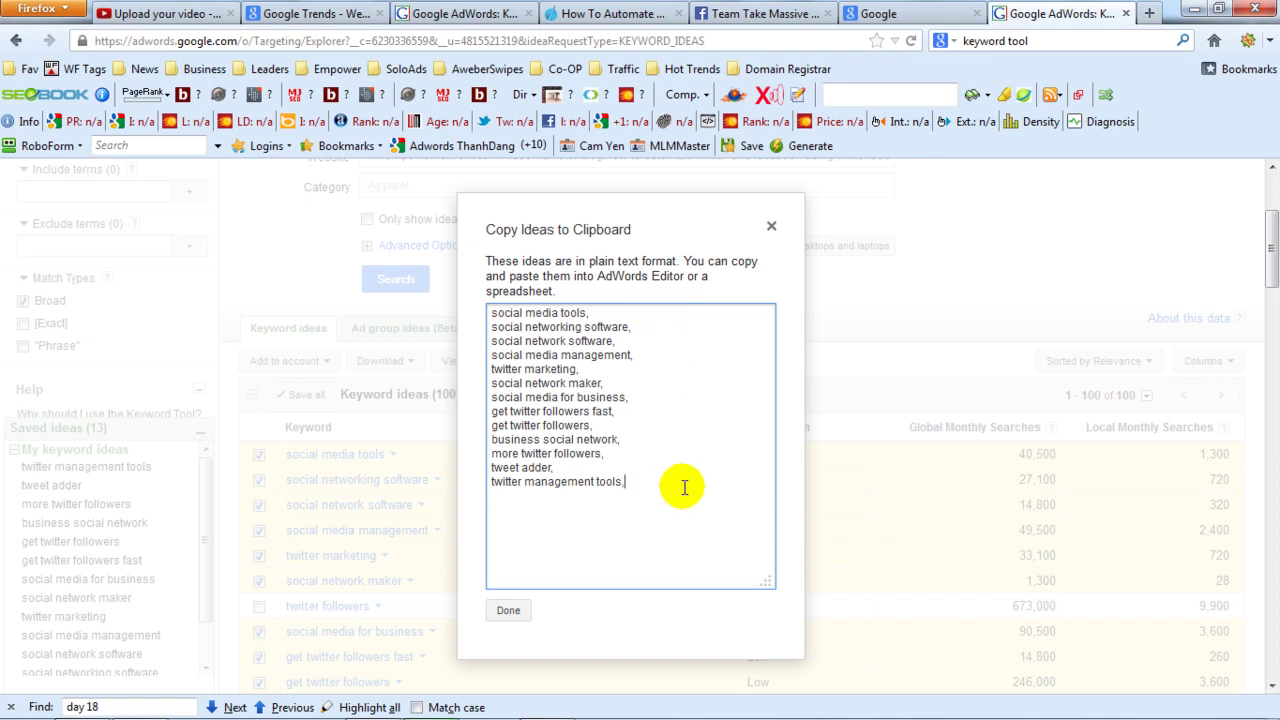
{"action": "key", "text": "ctrl+a"}
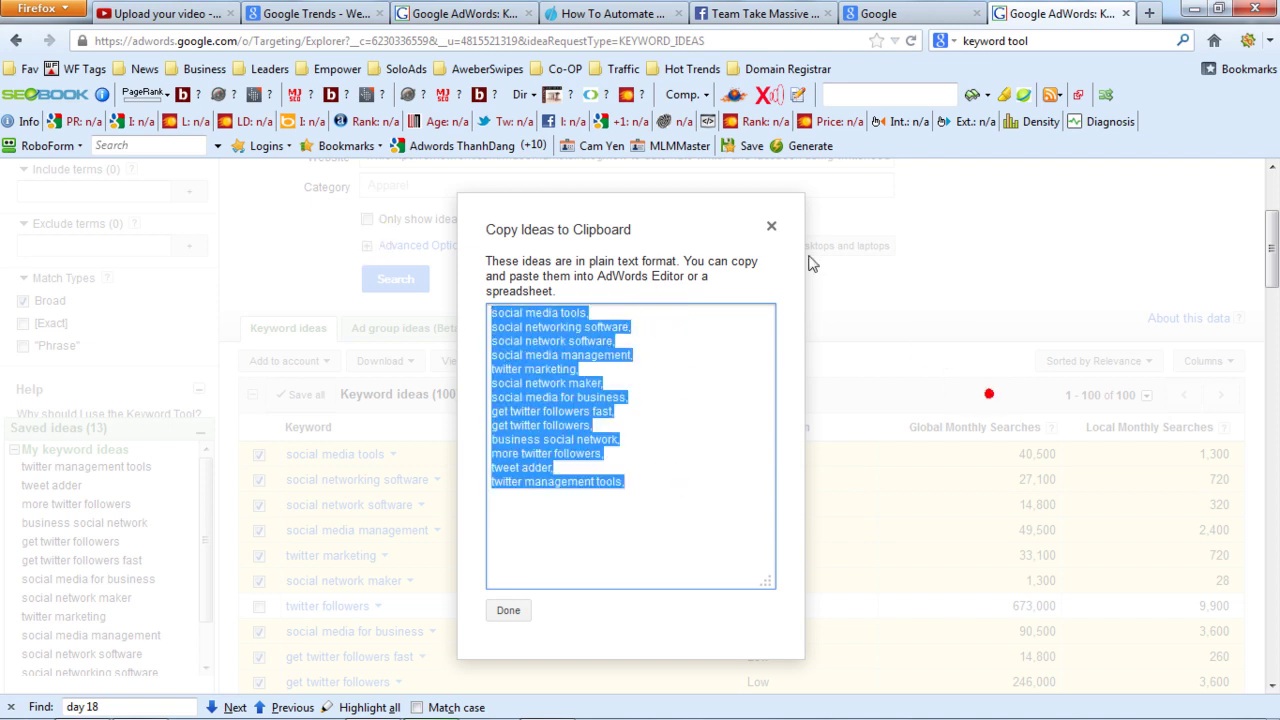
{"action": "left_click", "coordinate": [615, 13]}
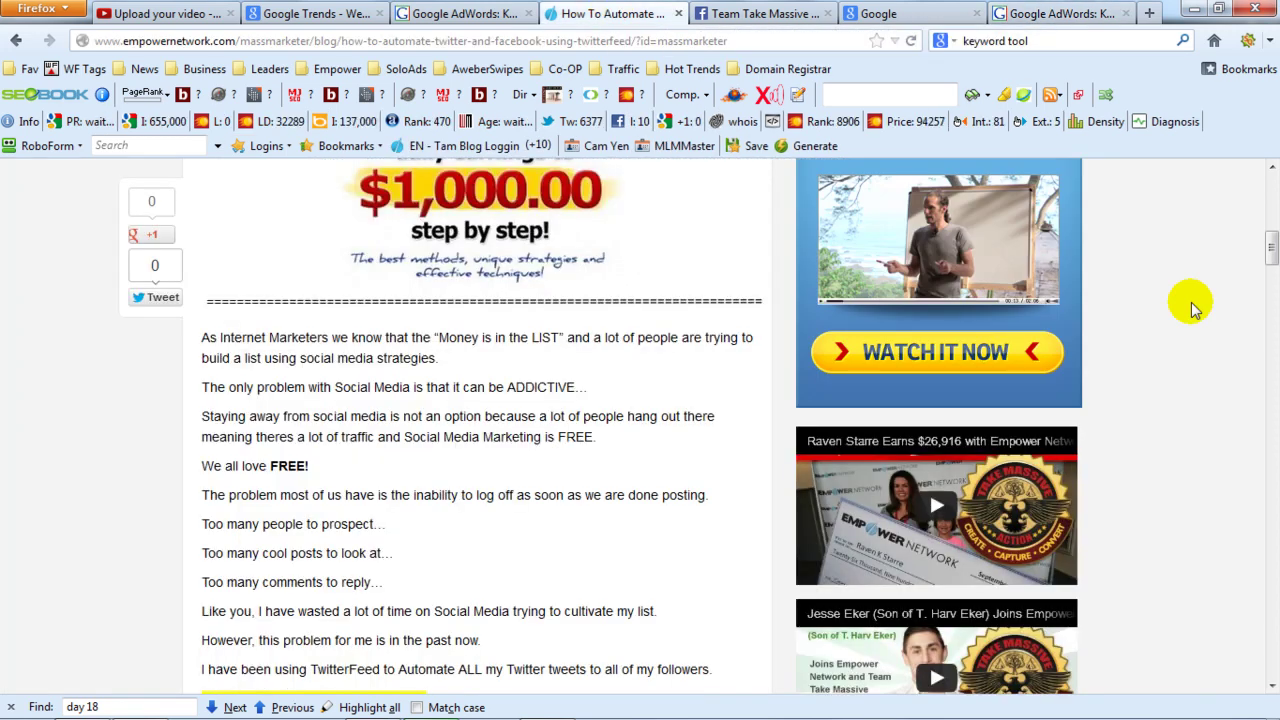
- Go to the WordPress Edit Post page and scroll the Tags box into view
{"action": "scroll", "coordinate": [1225, 205], "scroll_direction": "up", "scroll_amount": 2}
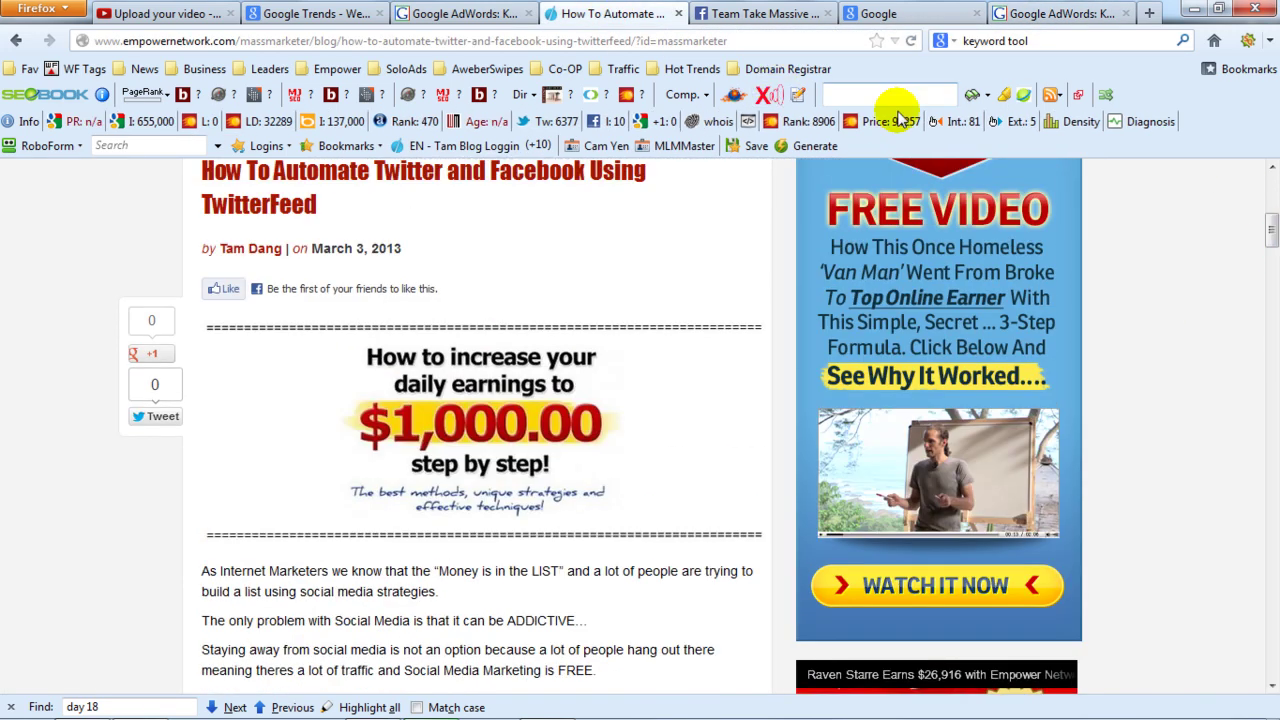
{"action": "key", "text": "ctrl+Tab"}
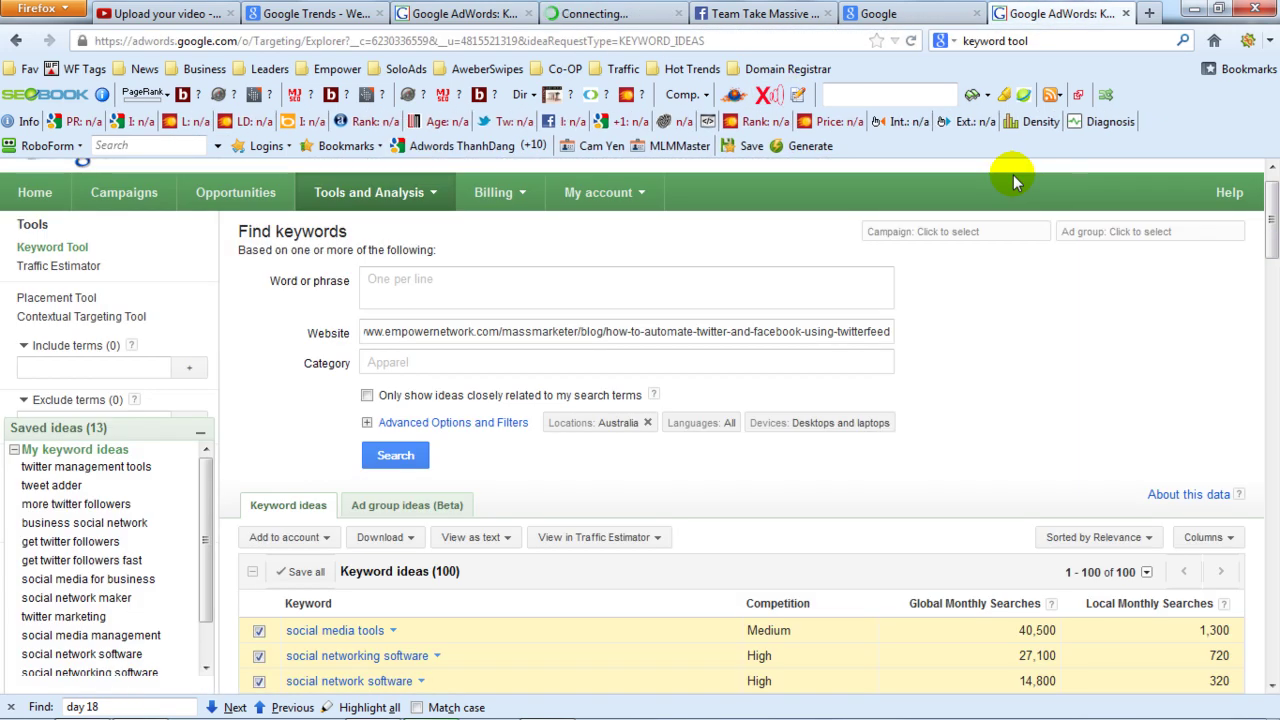
{"action": "left_click", "coordinate": [605, 13]}
{"action": "left_click_drag", "start_coordinate": [1270, 200], "coordinate": [1270, 262]}
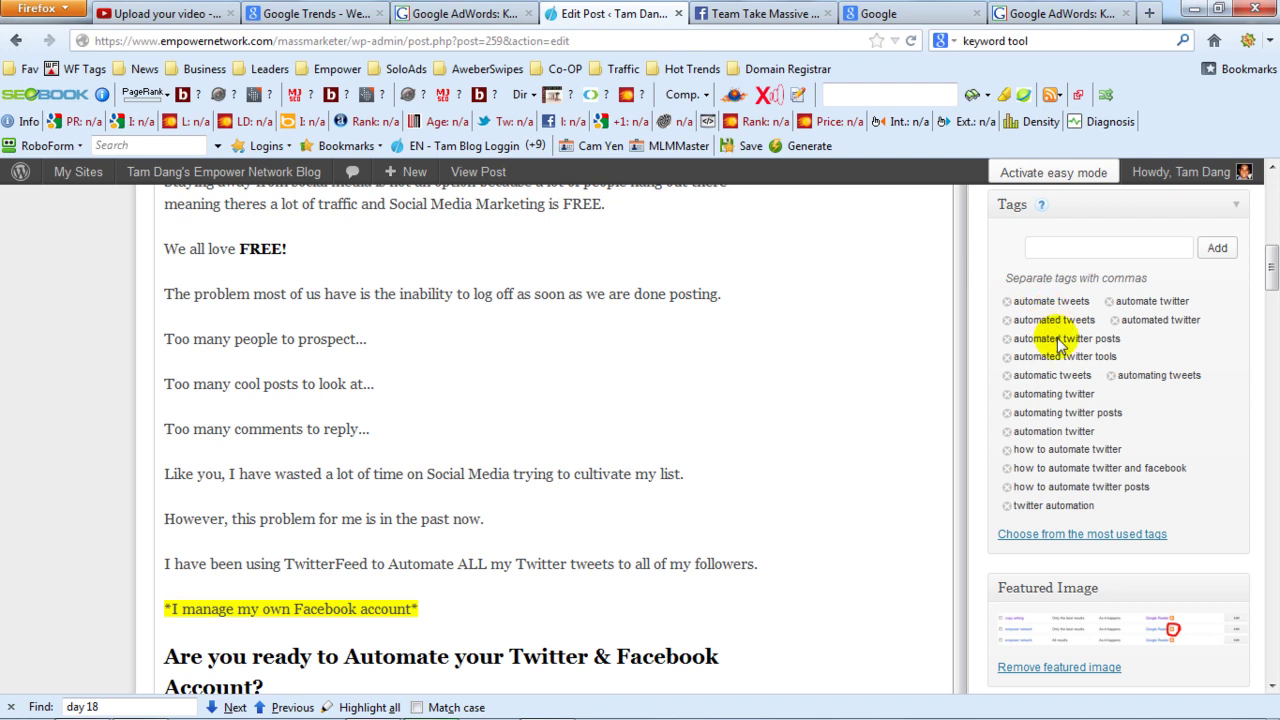
- Paste the 13 comma-separated keywords into Tags, add them, and close the Bookmarks sidebar
{"action": "left_click", "coordinate": [1100, 250]}
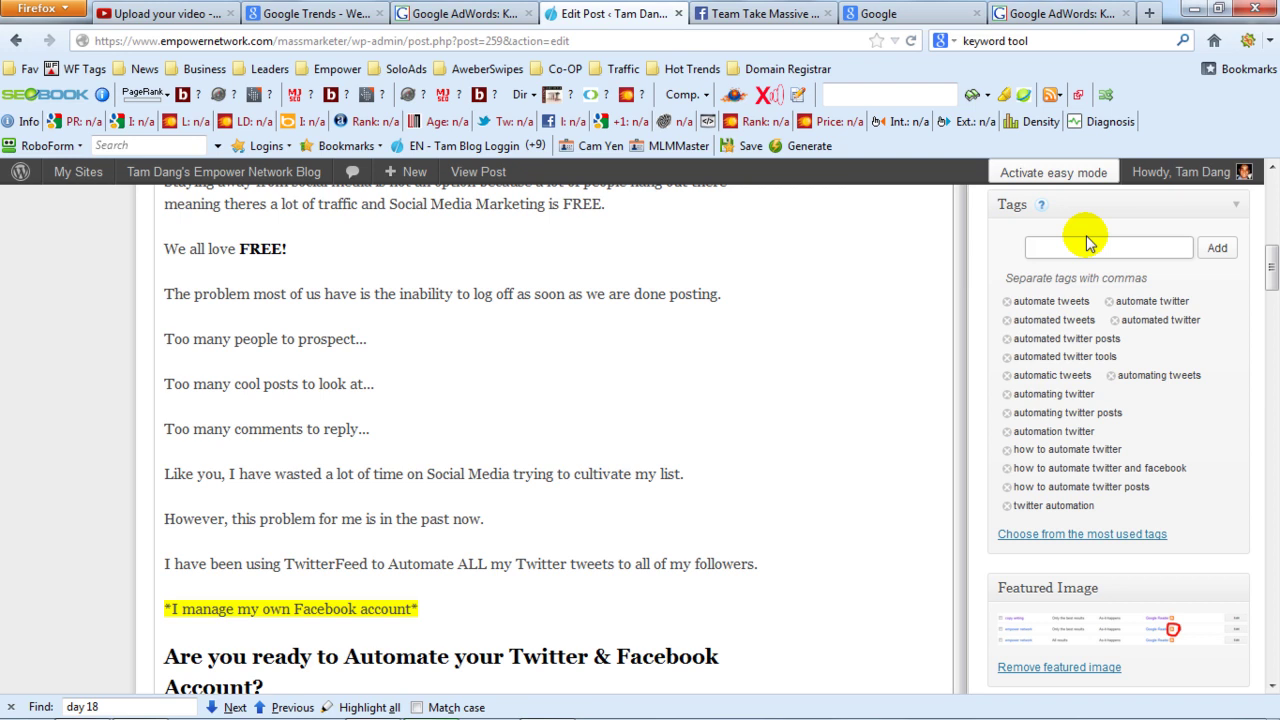
{"action": "key", "text": "ctrl+v"}
{"action": "key", "text": "ctrl+b"}
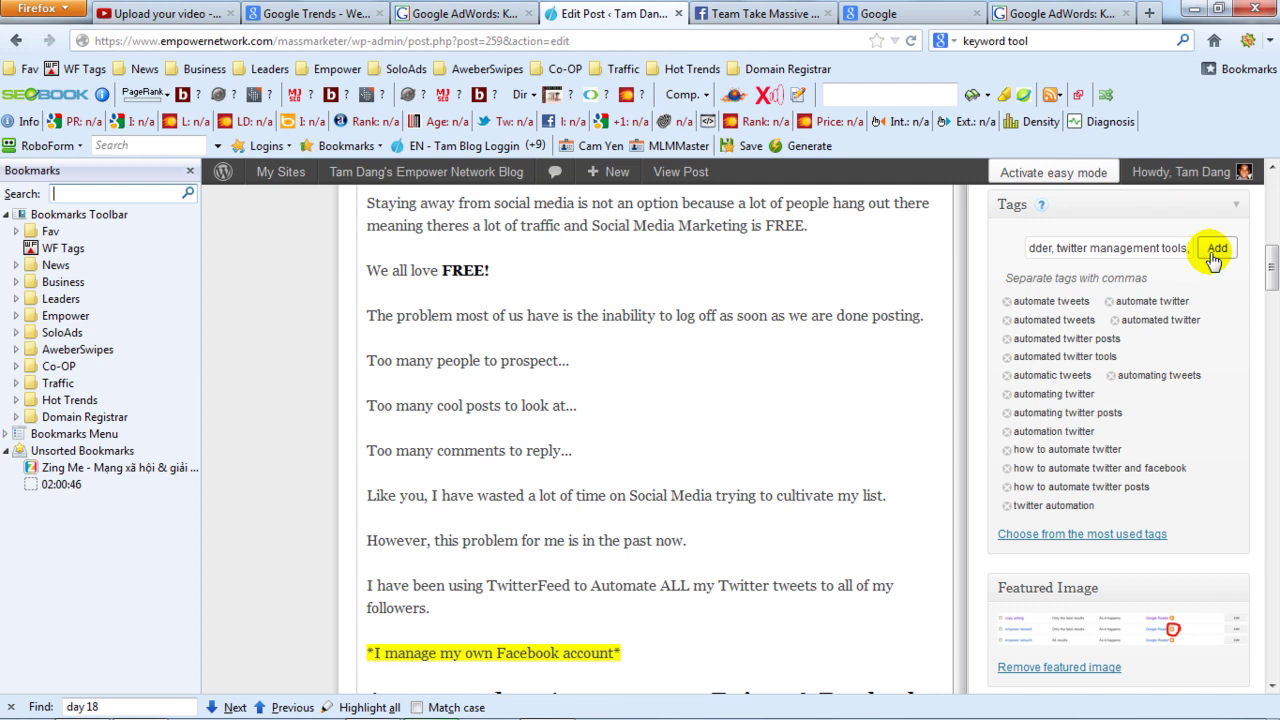
{"action": "left_click", "coordinate": [1213, 250]}
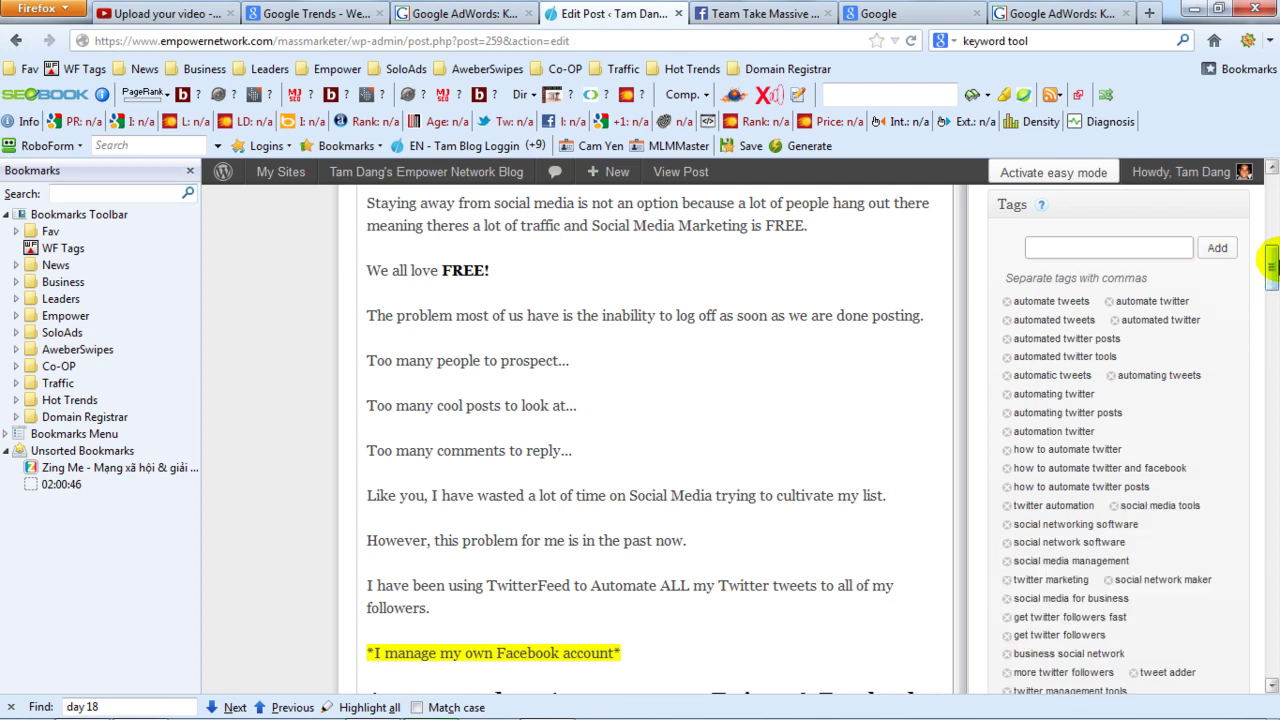
{"action": "left_click_drag", "start_coordinate": [1272, 262], "coordinate": [1272, 288]}
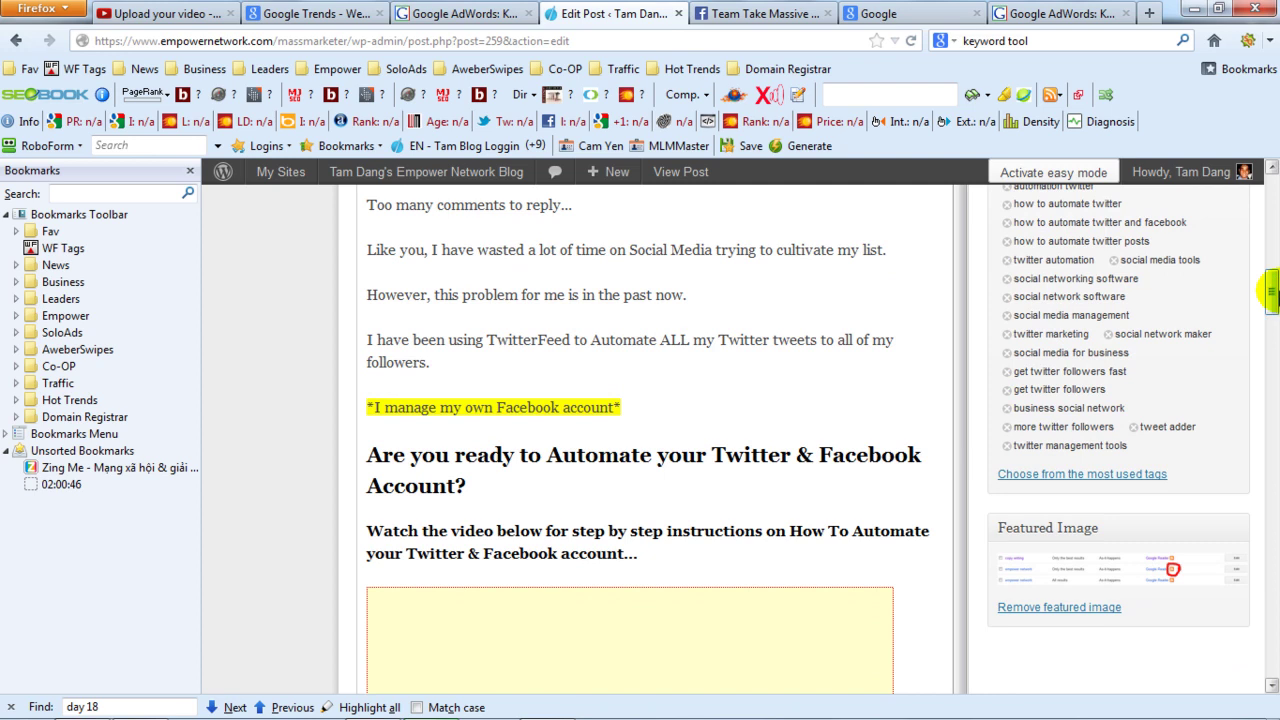
{"action": "left_click_drag", "start_coordinate": [1270, 290], "coordinate": [1270, 200]}
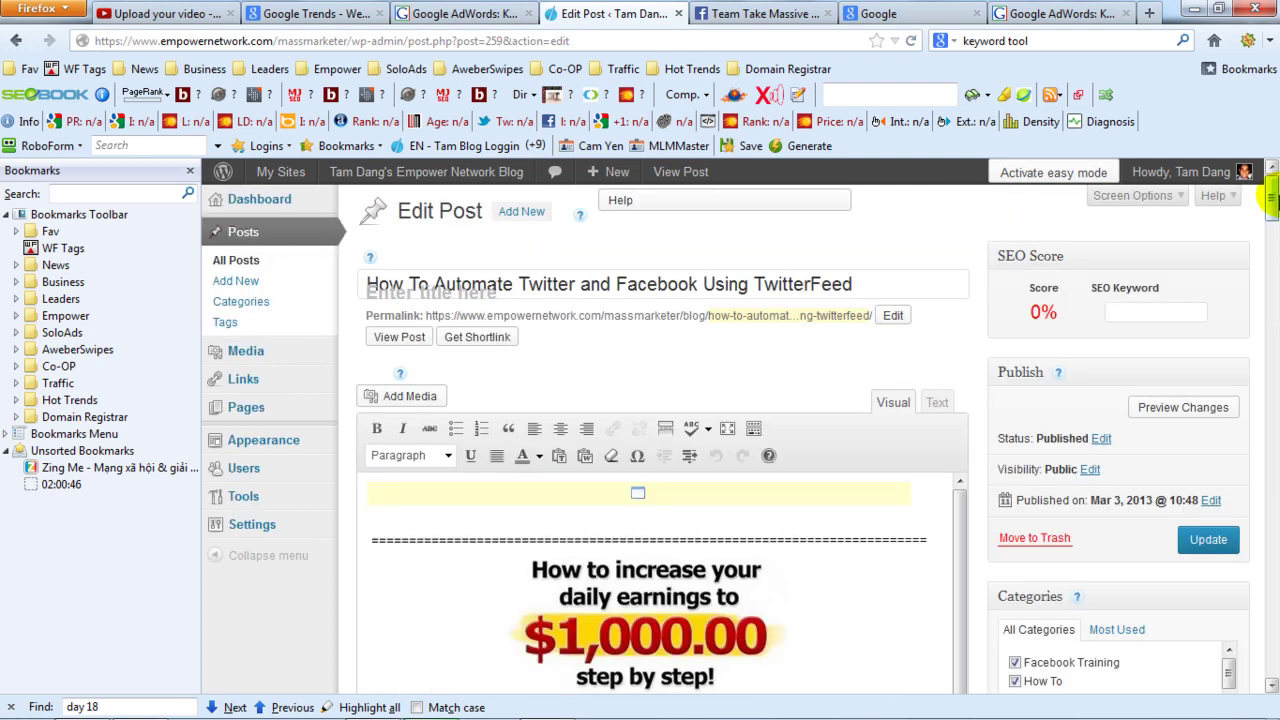
{"action": "key", "text": "ctrl+b"}
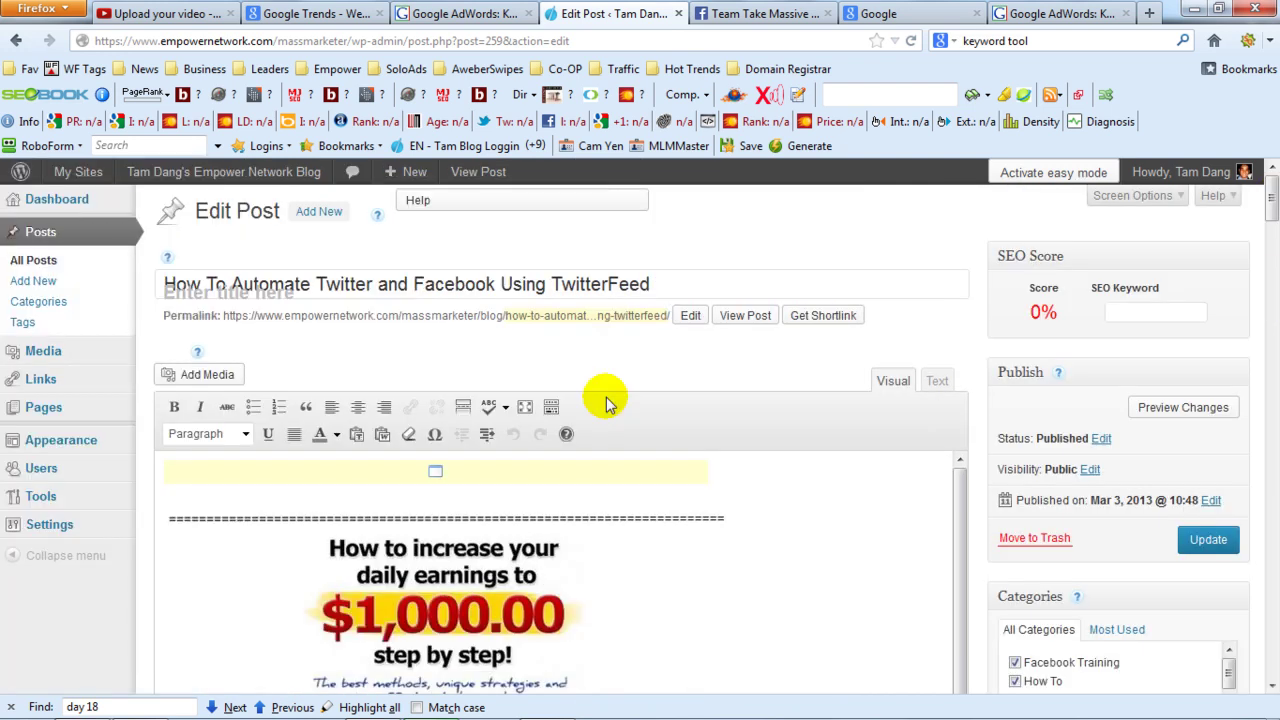